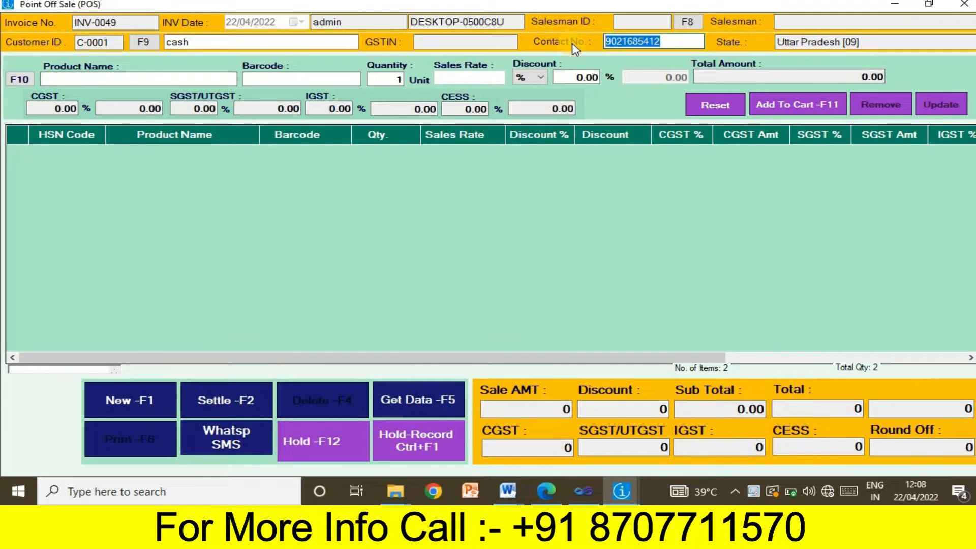
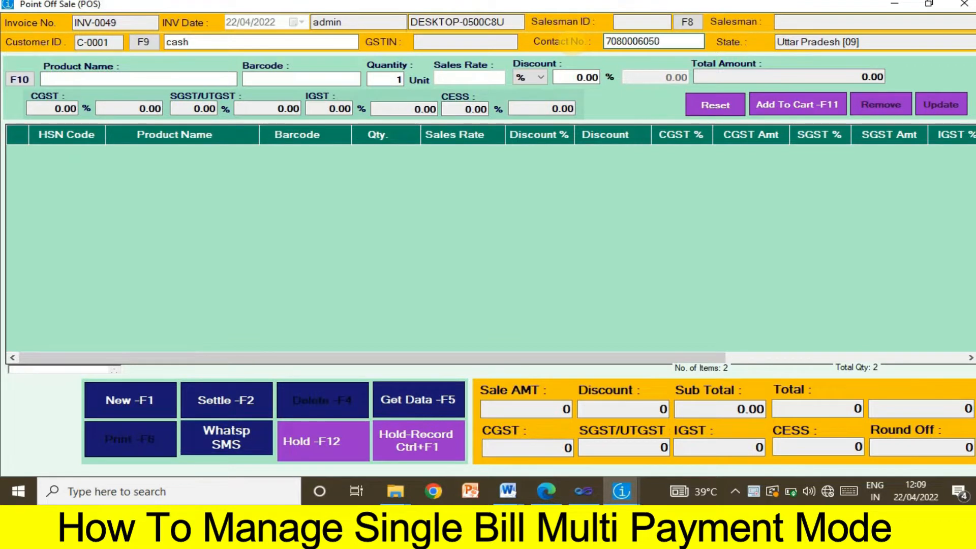
# - Save the typed contact number as a new Mumbai, Maharashtra customer and load them onto INV-0049
pyautogui.press('Return')
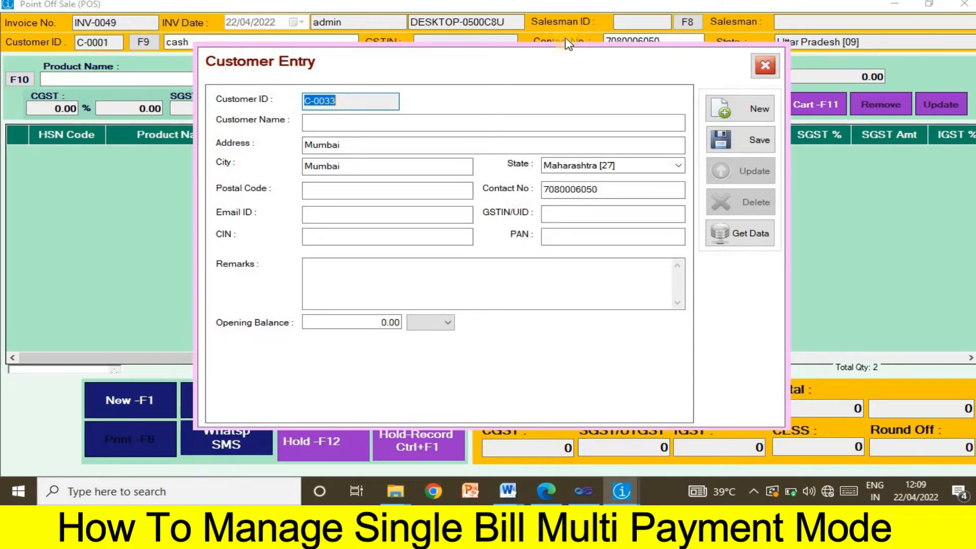
pyautogui.click(351, 124)
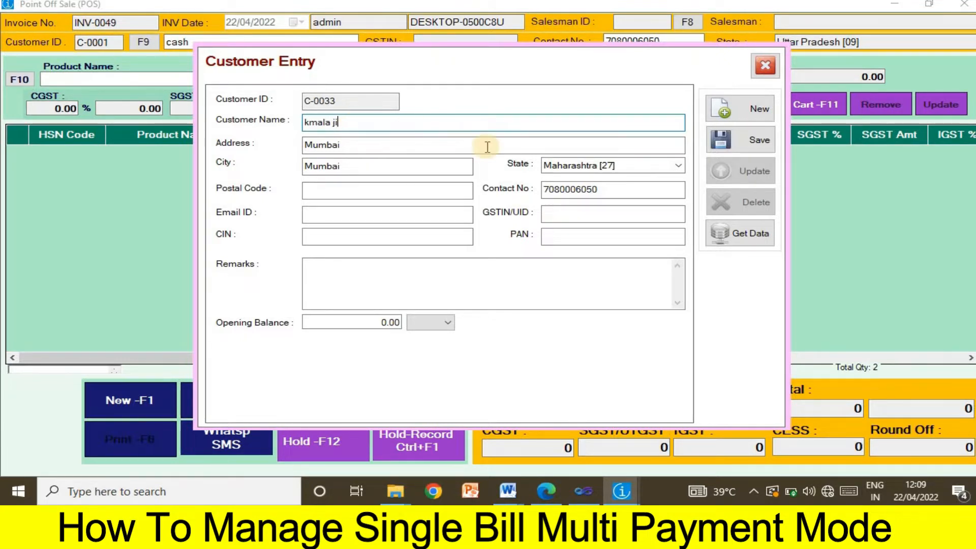
pyautogui.click(588, 194)
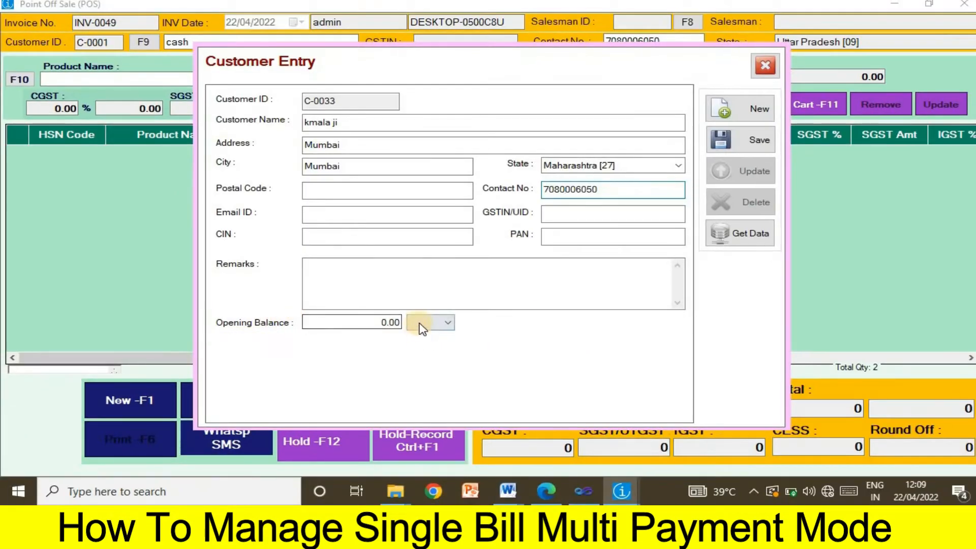
pyautogui.click(545, 326)
pyautogui.click(537, 328)
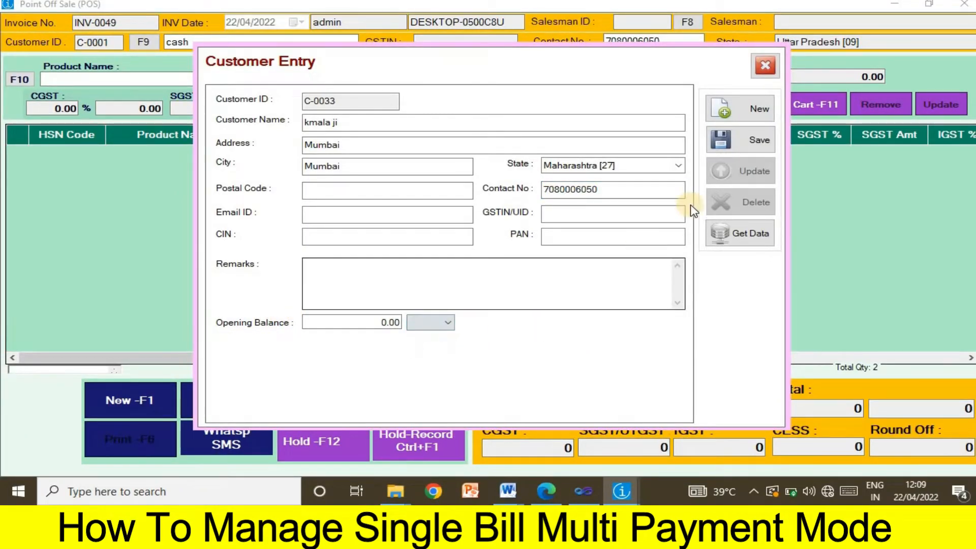
pyautogui.click(745, 142)
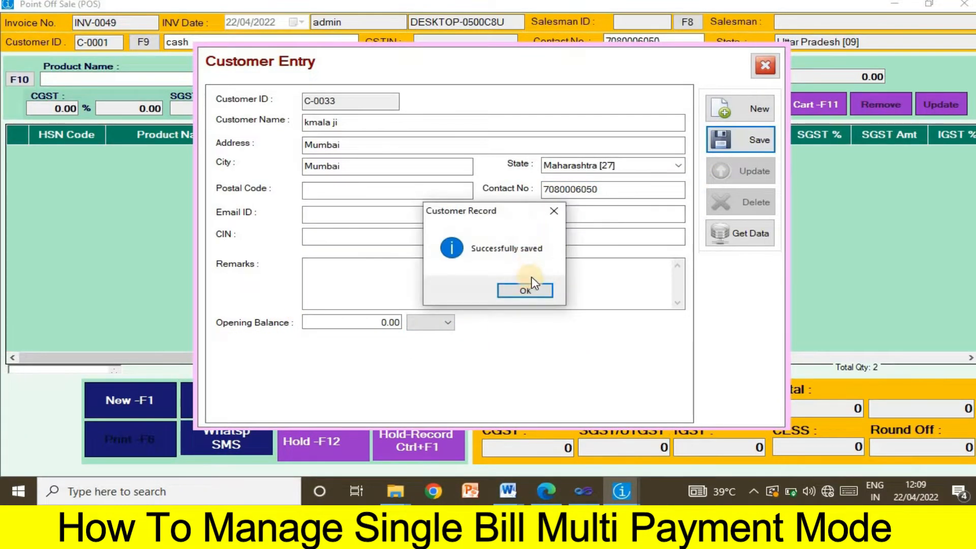
pyautogui.click(525, 290)
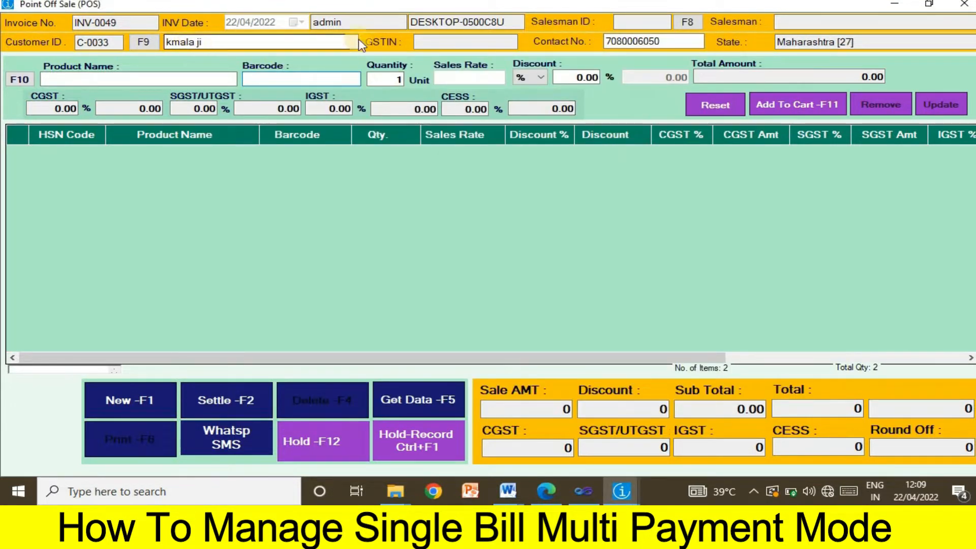
# - Add the items with barcodes 0001, 0002 and 0003 to the bill
pyautogui.moveTo(670, 41); pyautogui.dragTo(406, 68)
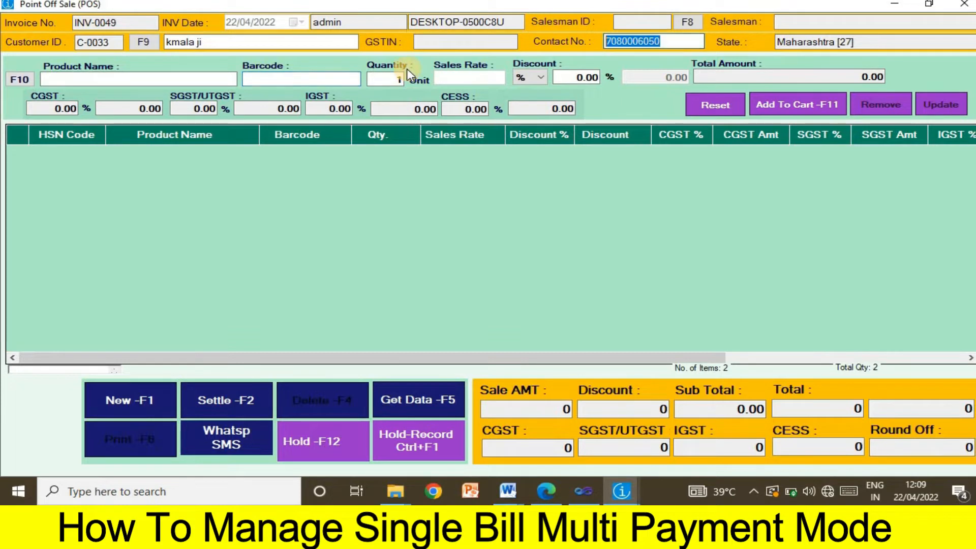
pyautogui.click(294, 81)
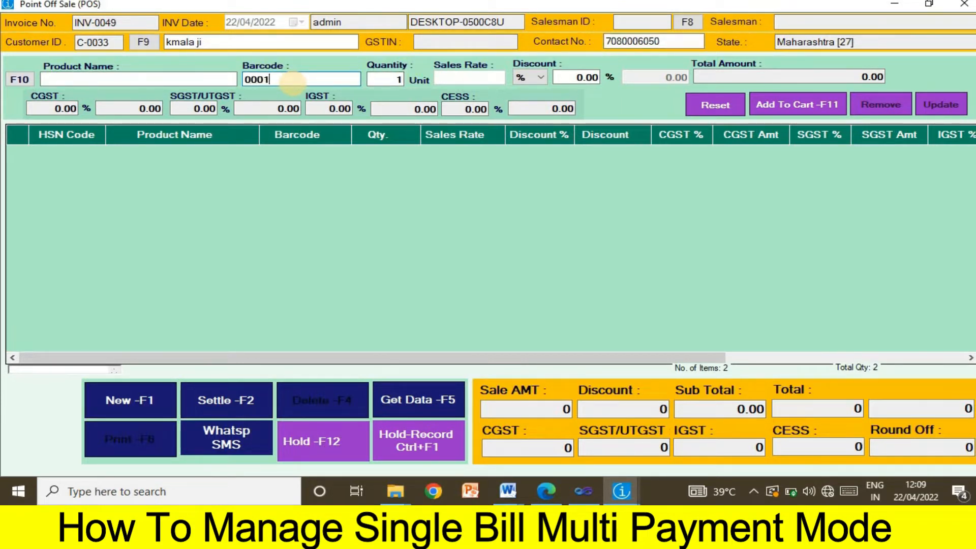
pyautogui.press('Return')
pyautogui.write('0002')
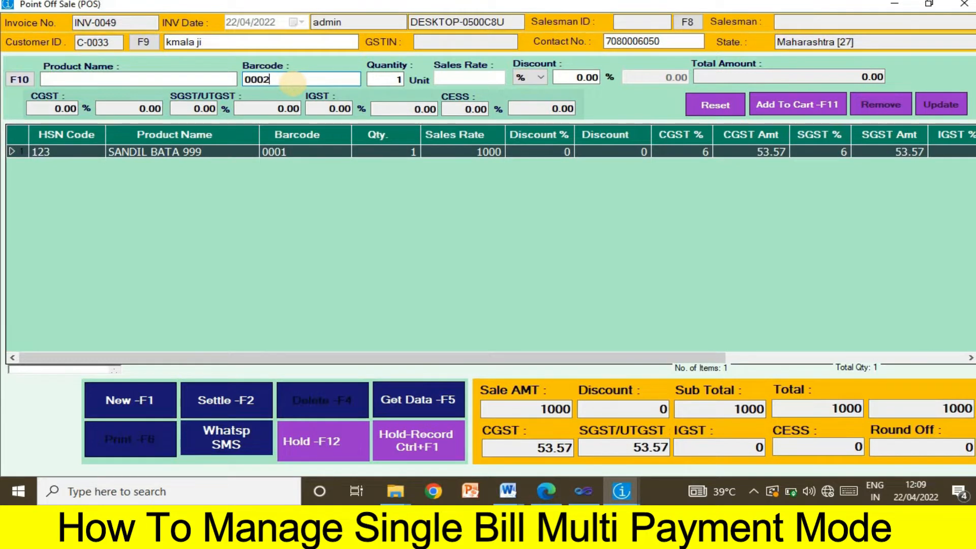
pyautogui.press('Return')
pyautogui.write('00')
pyautogui.press('Return')
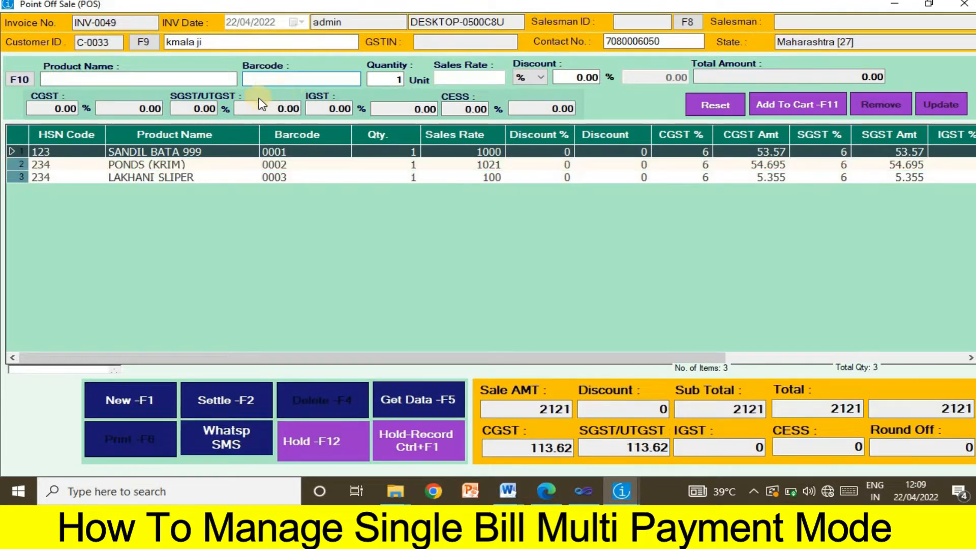
# - Assign salesman s1 (SM-0003) to the invoice
pyautogui.click(687, 23)
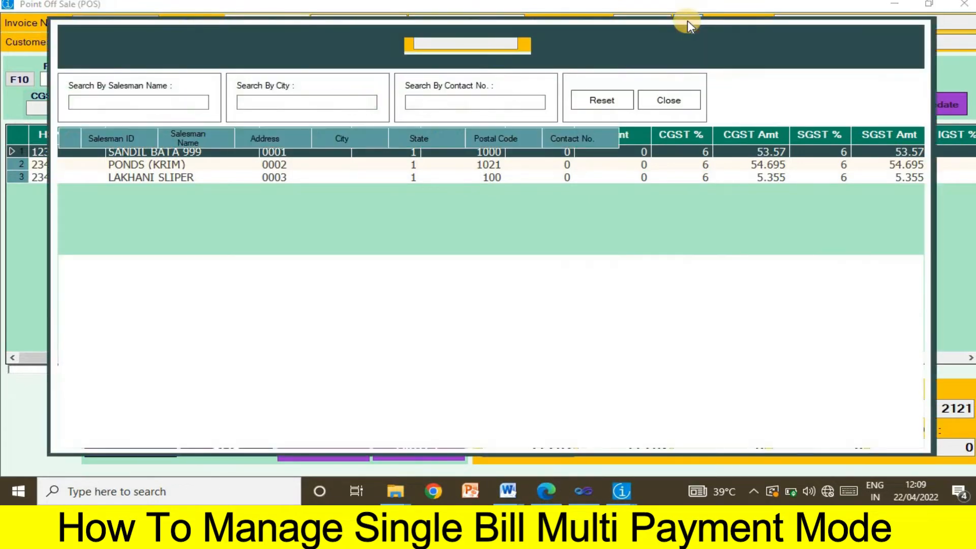
pyautogui.doubleClick(303, 211)
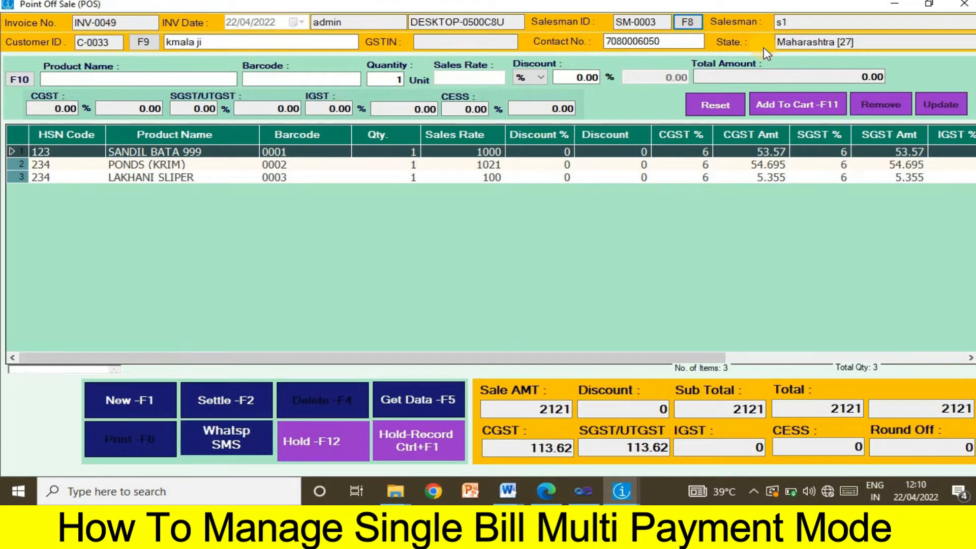
pyautogui.click(697, 103)
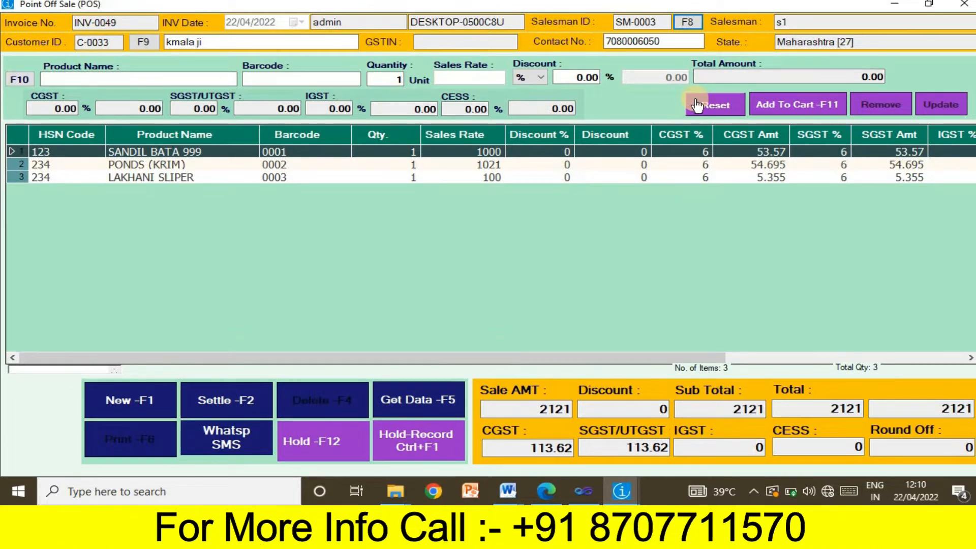
# - In the settlement, put 1000 of the 2121 bill on balance credit
pyautogui.click(226, 405)
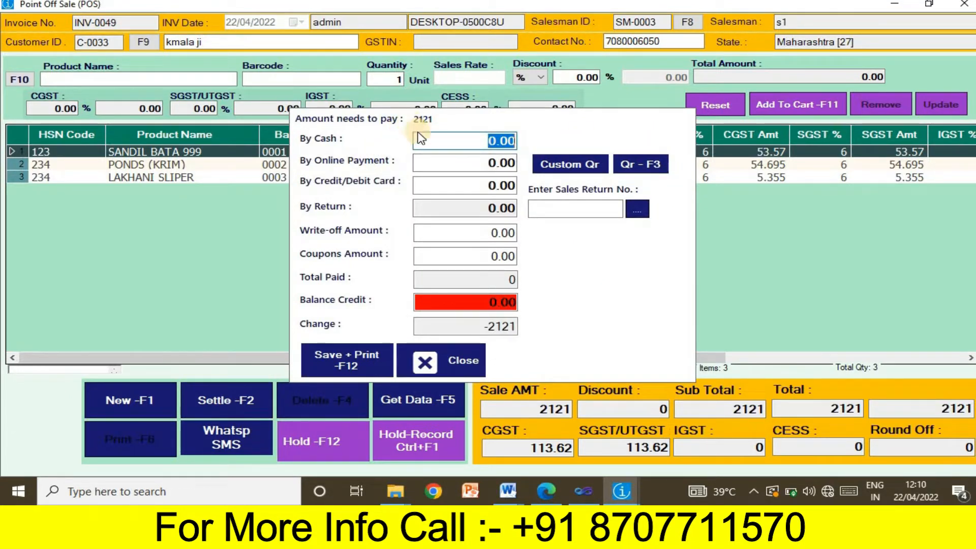
pyautogui.click(480, 146)
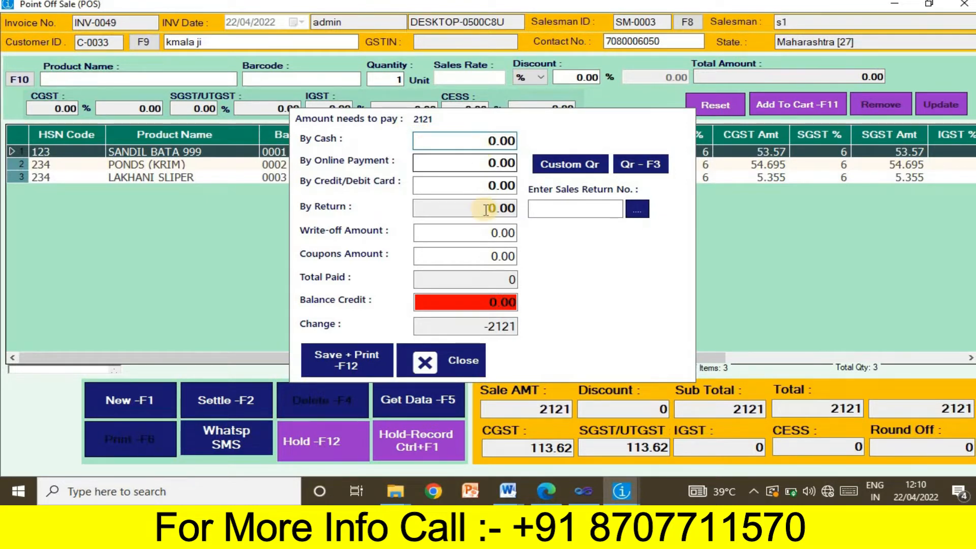
pyautogui.click(489, 303)
pyautogui.write('1000')
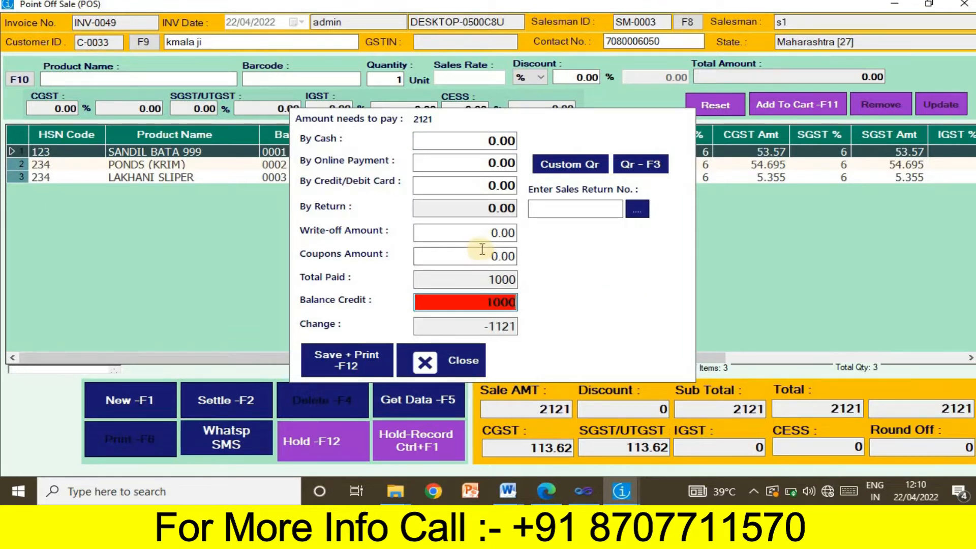
# - Enter 1121 as the cash payment with no change due, and save with Save + Print
pyautogui.click(471, 144)
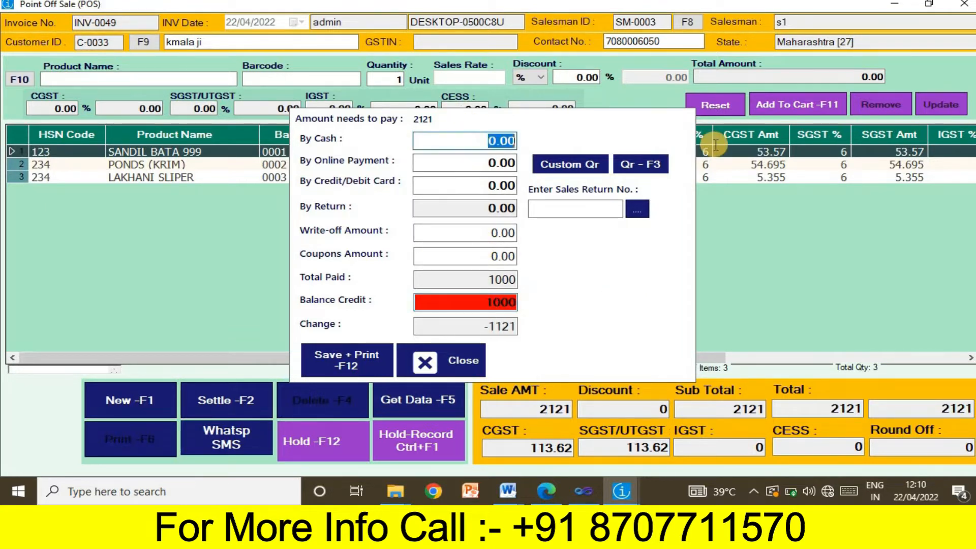
pyautogui.write('1221')
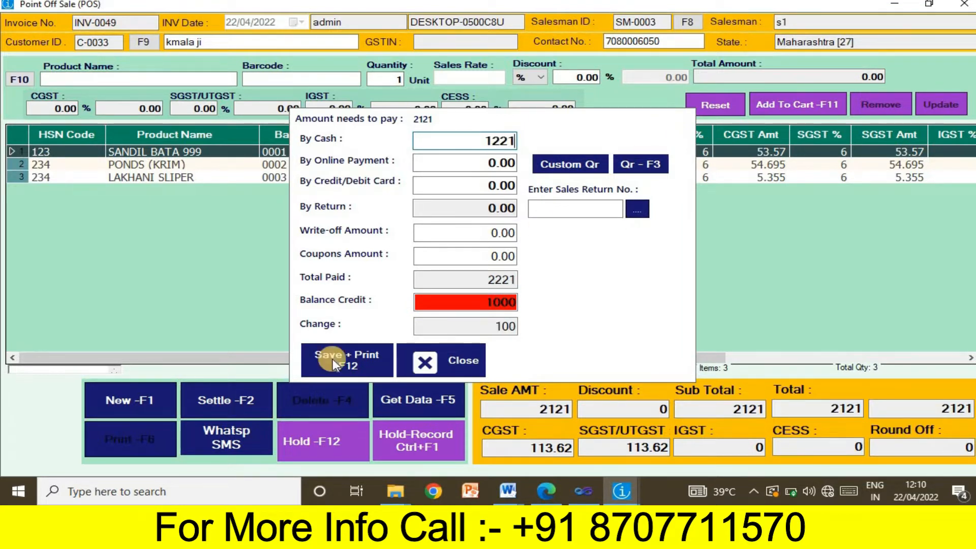
pyautogui.click(478, 324)
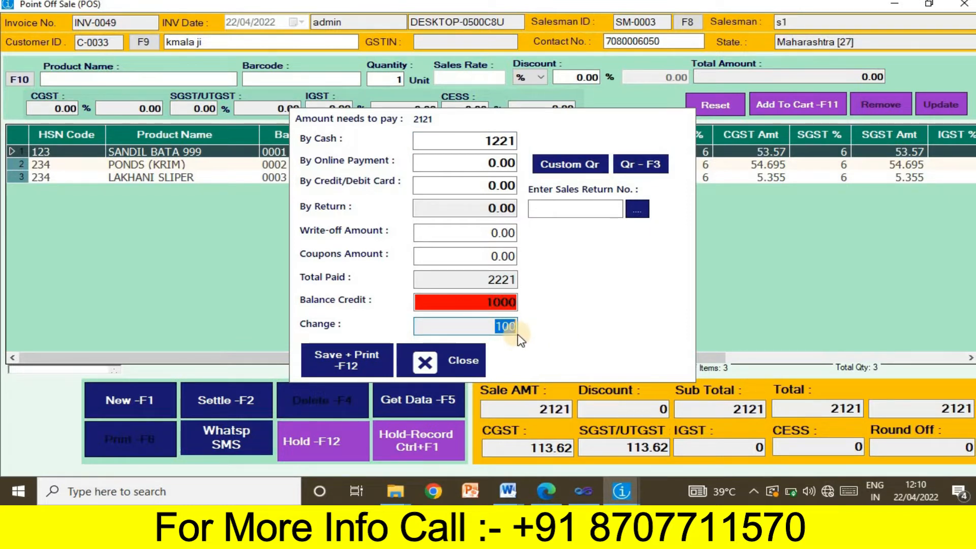
pyautogui.click(498, 142)
pyautogui.press('BackSpace')
pyautogui.write('1')
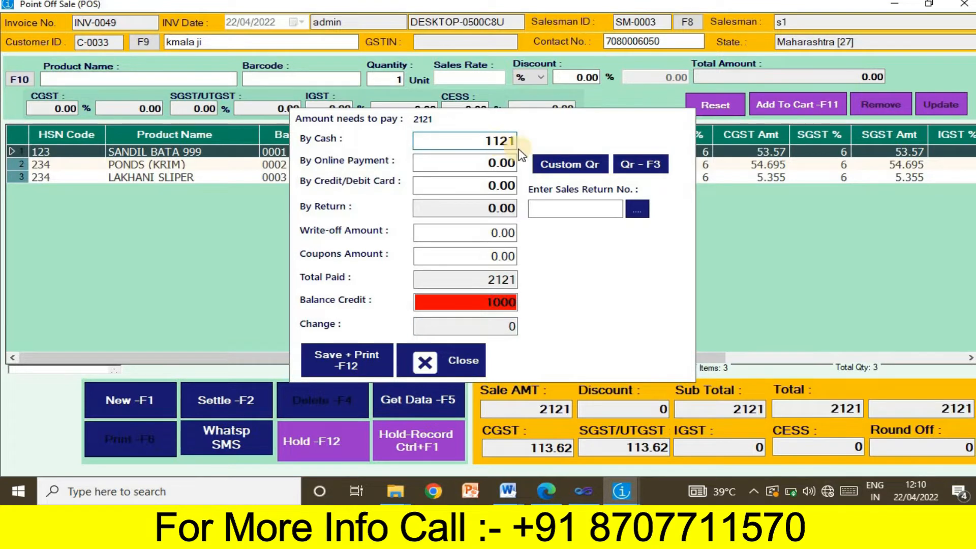
pyautogui.click(506, 329)
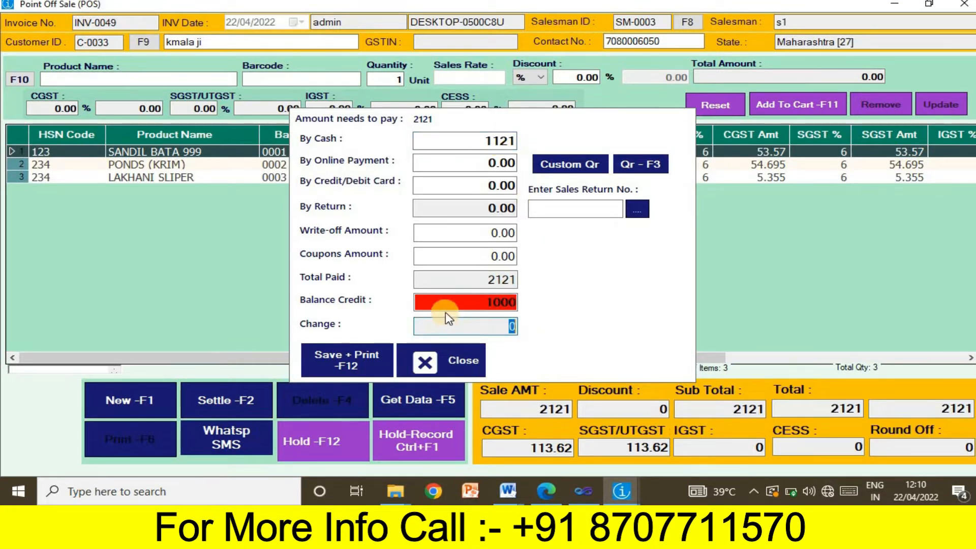
pyautogui.click(321, 364)
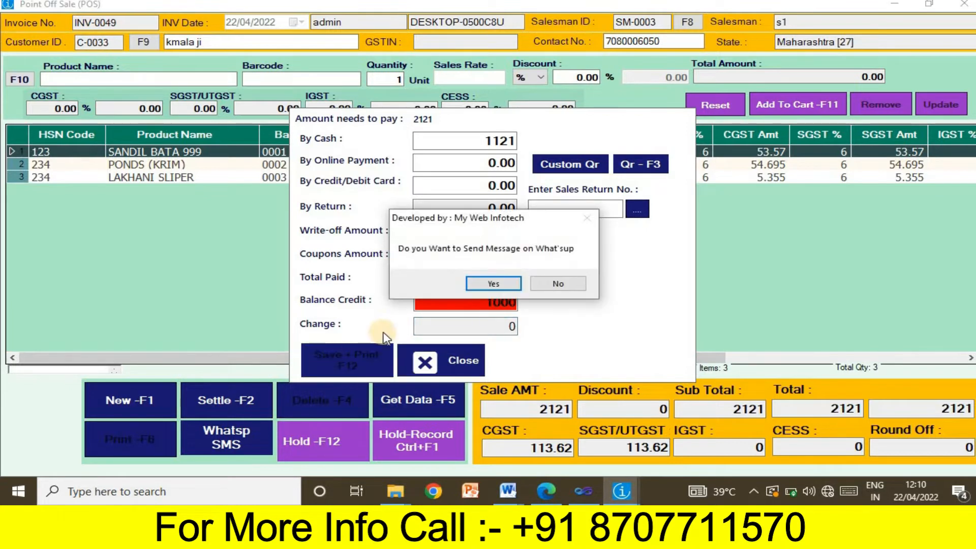
# - Decline the WhatsApp message and confirm printing the tax sales invoice
pyautogui.click(493, 283)
pyautogui.click(557, 287)
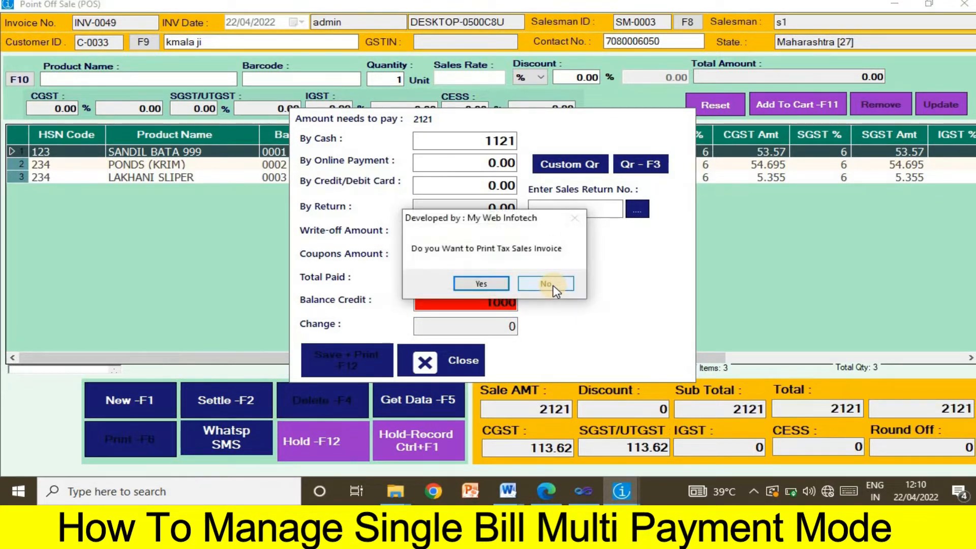
pyautogui.click(471, 285)
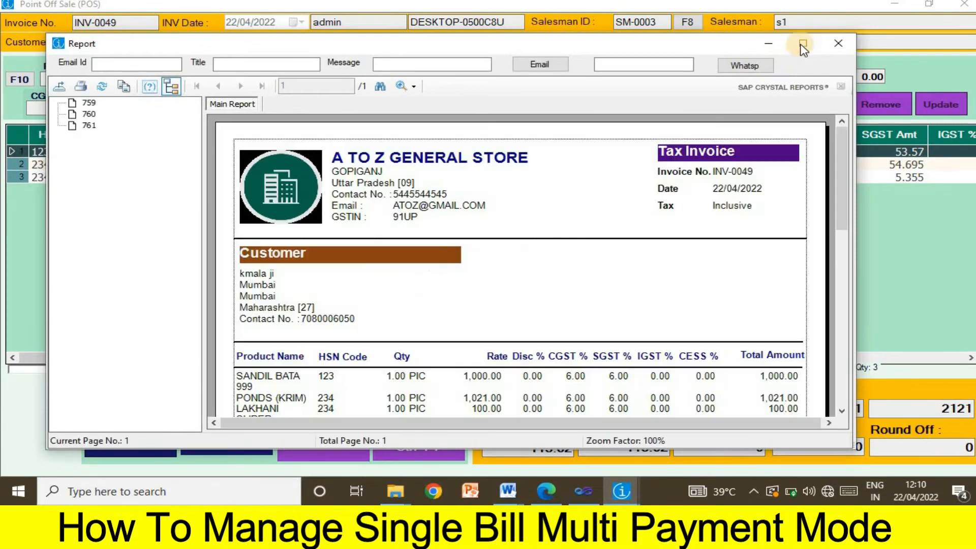
# - Review the INV-0049 tax invoice preview totalling 2,121.00, then close it
pyautogui.scroll(-10, 529, 211)
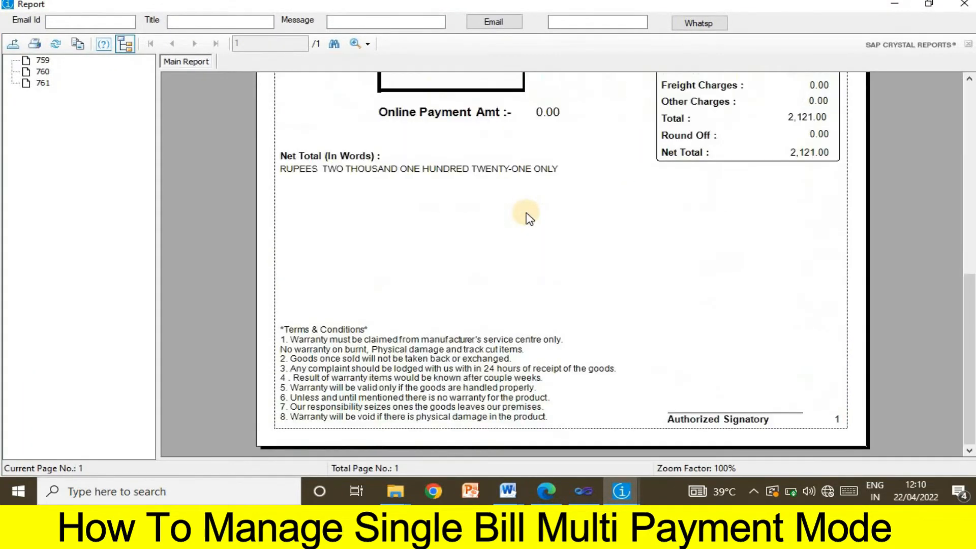
pyautogui.scroll(10, 529, 218)
pyautogui.scroll(-10, 545, 214)
pyautogui.scroll(10, 546, 215)
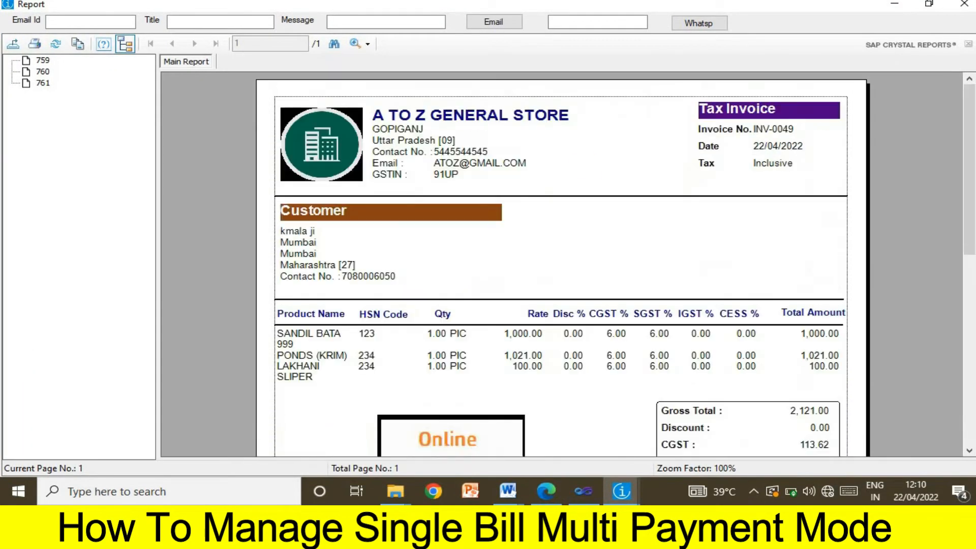
pyautogui.click(962, 4)
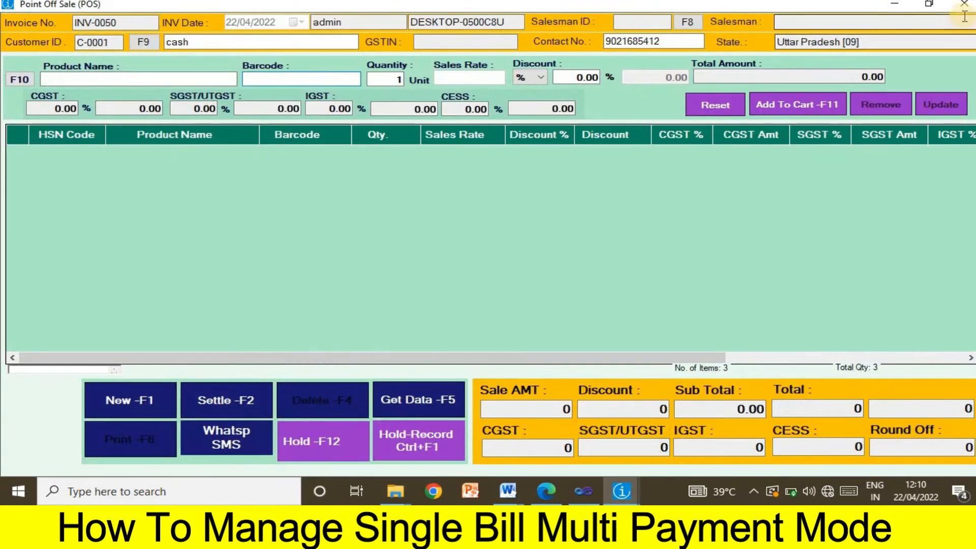
# - Open the Customer Pay receipt and select the customer found by contact number
pyautogui.click(964, 6)
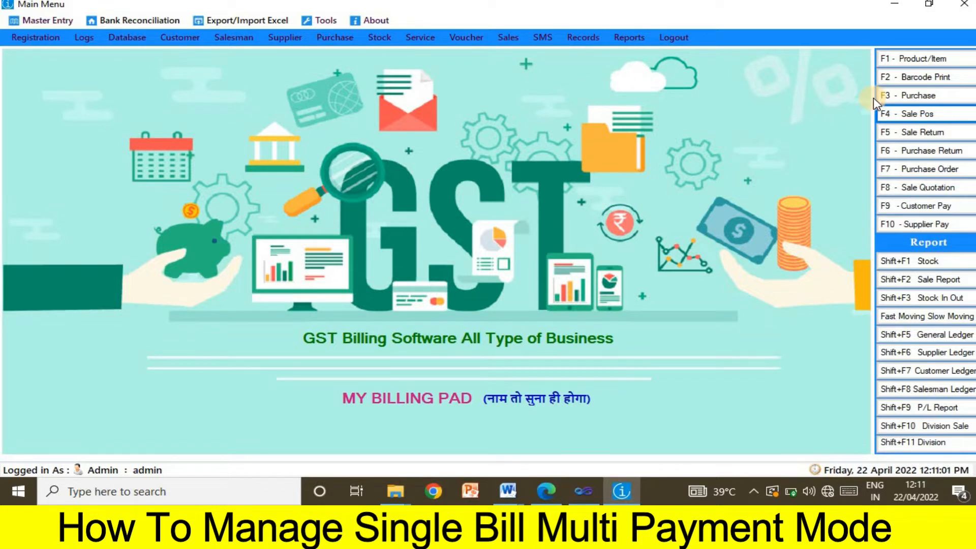
pyautogui.click(925, 206)
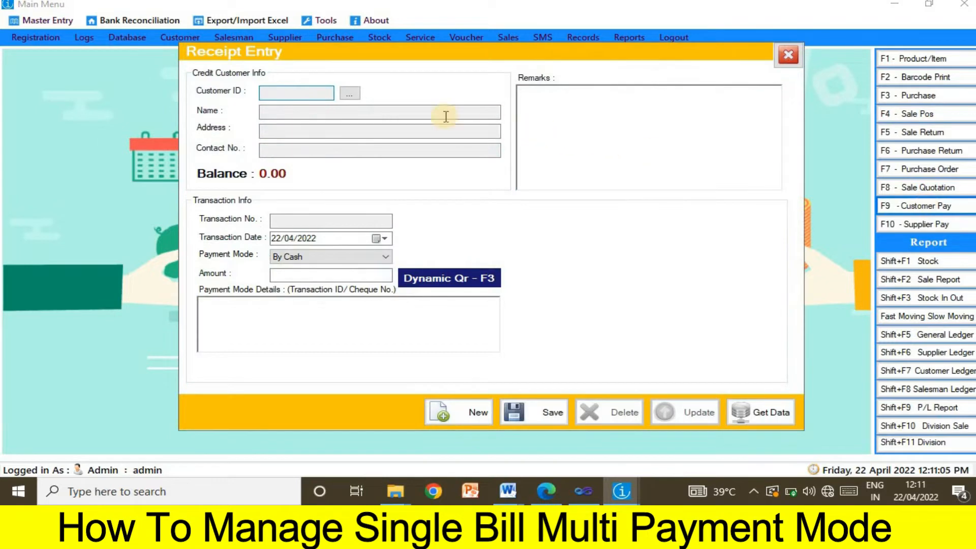
pyautogui.click(351, 94)
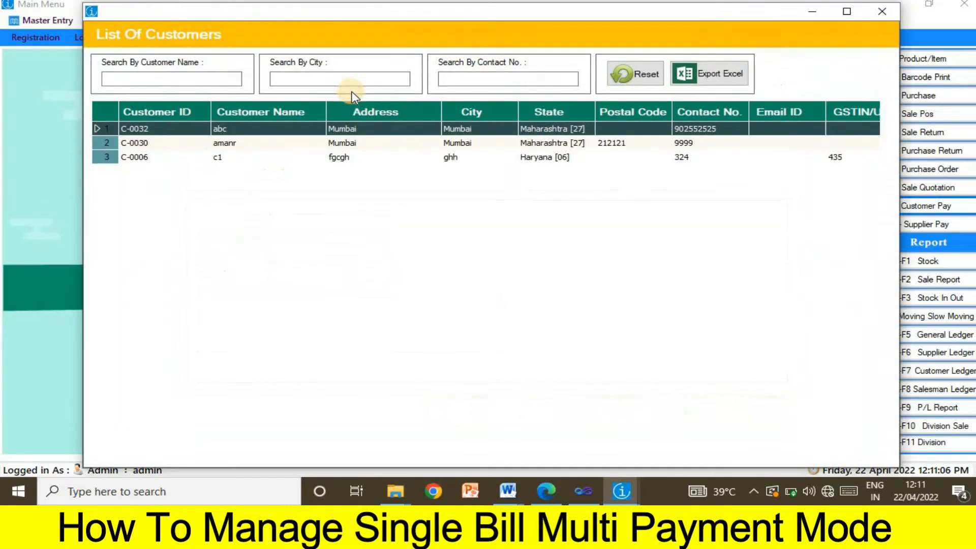
pyautogui.click(503, 79)
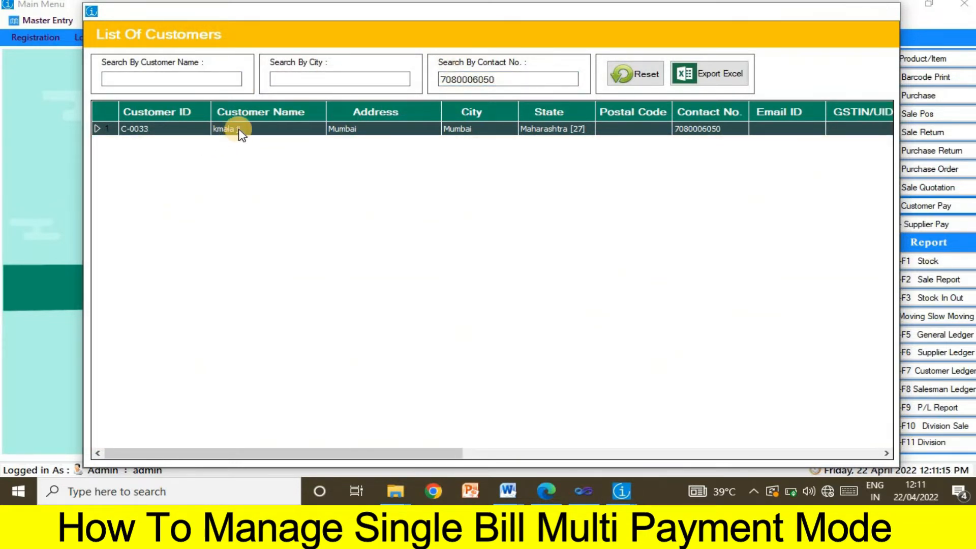
pyautogui.doubleClick(237, 130)
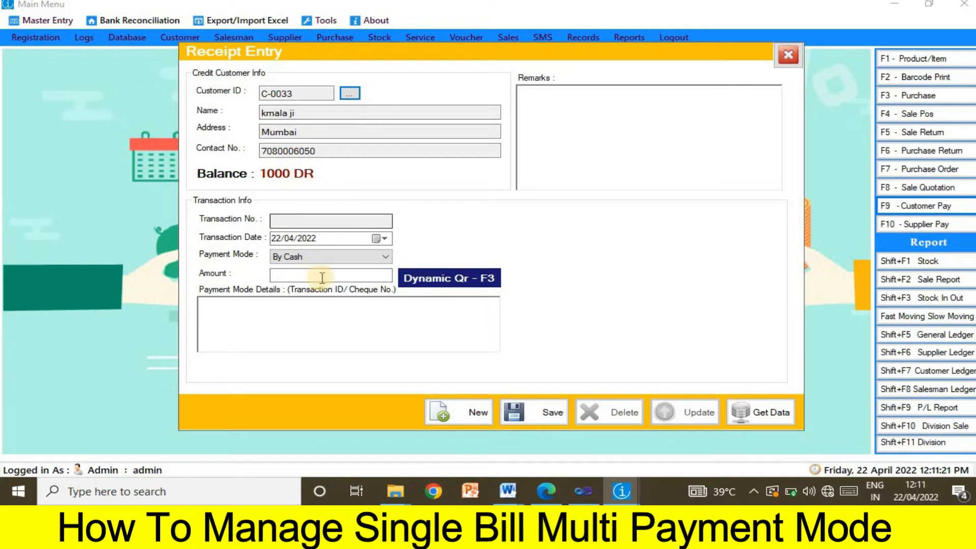
# - Save a 200 cash receipt for that customer and clear the form for a new entry
pyautogui.click(341, 278)
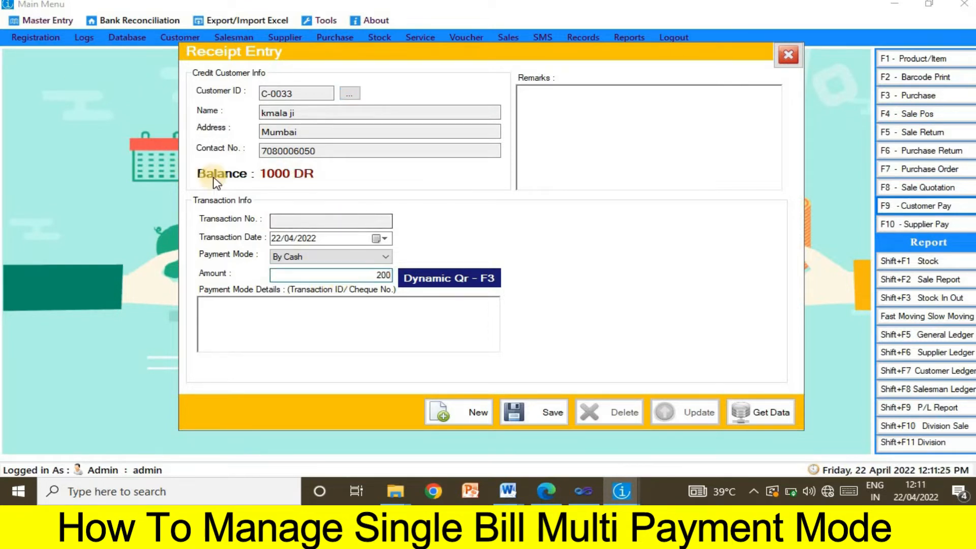
pyautogui.click(460, 282)
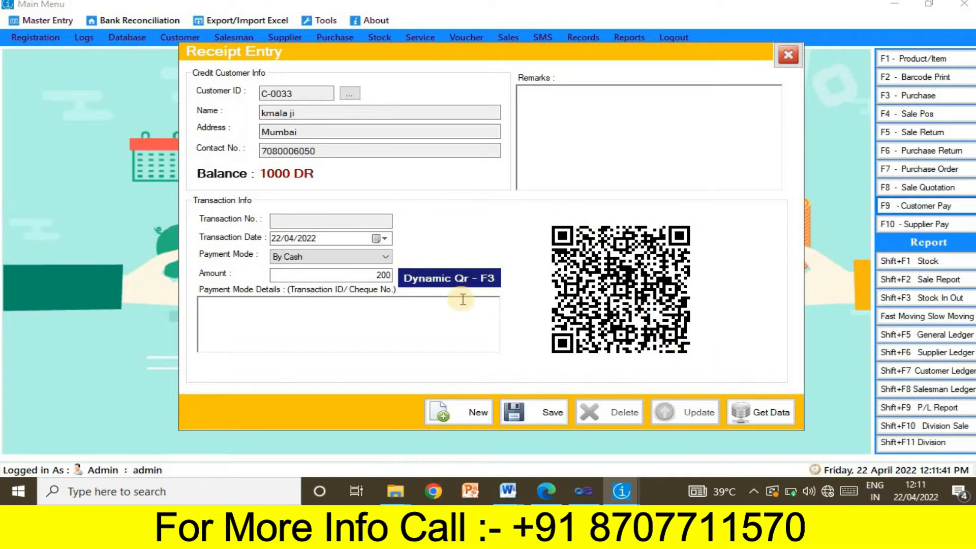
pyautogui.moveTo(372, 275); pyautogui.dragTo(396, 277)
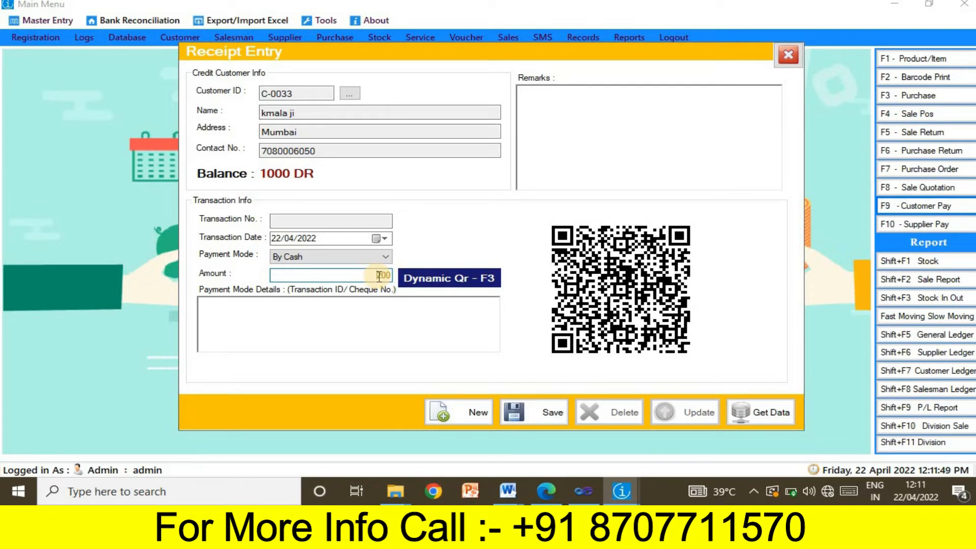
pyautogui.click(379, 276)
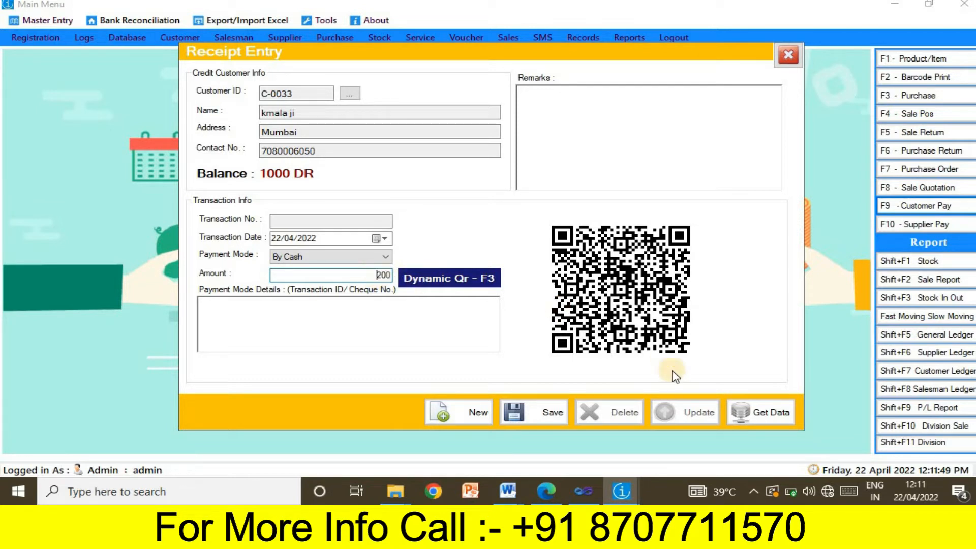
pyautogui.click(553, 421)
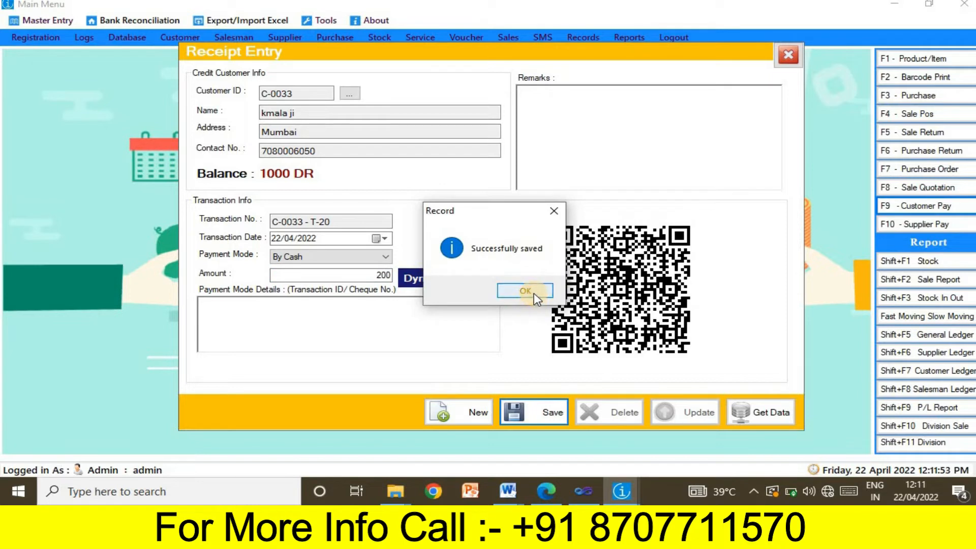
pyautogui.click(526, 292)
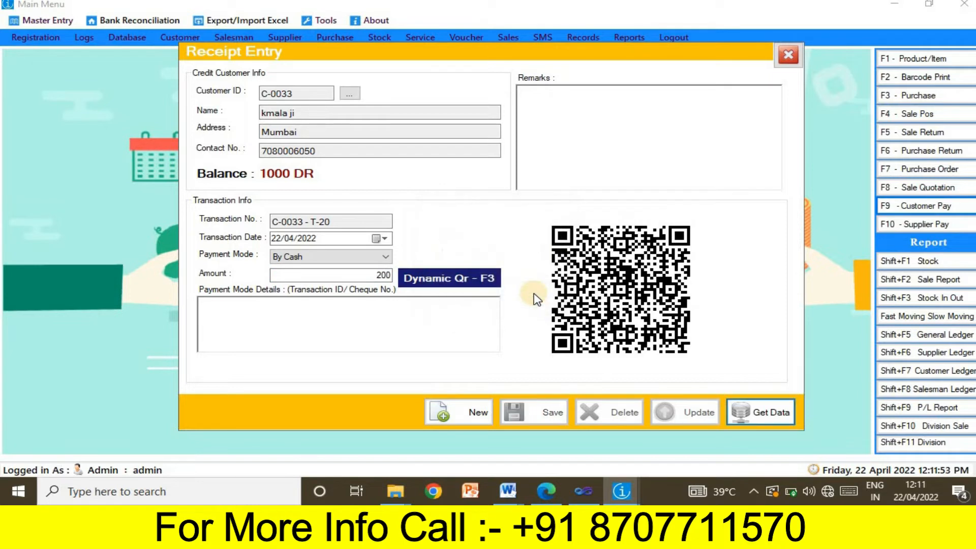
pyautogui.click(472, 413)
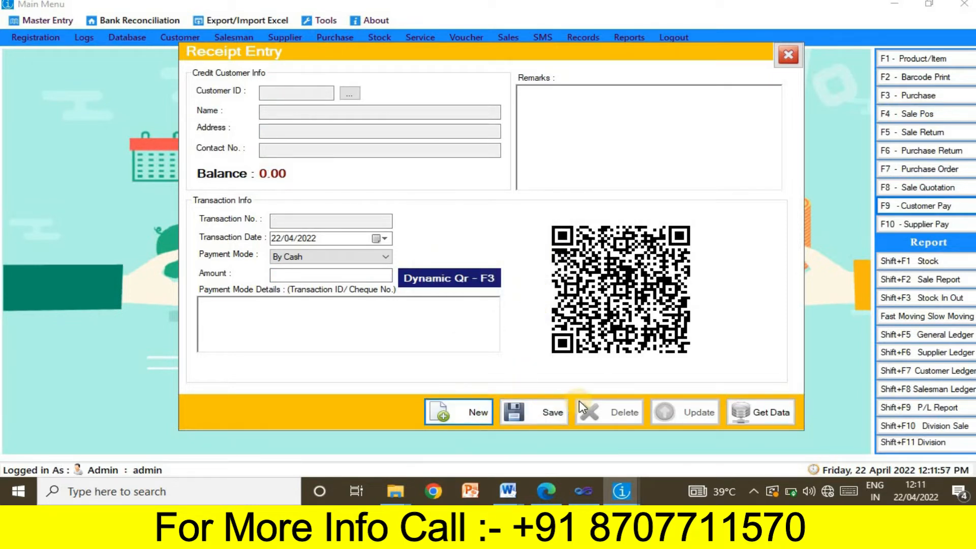
# - Reload the T-20 receipt from 22/04/2022 to confirm the 800 DR balance, then close Receipt Entry
pyautogui.click(760, 420)
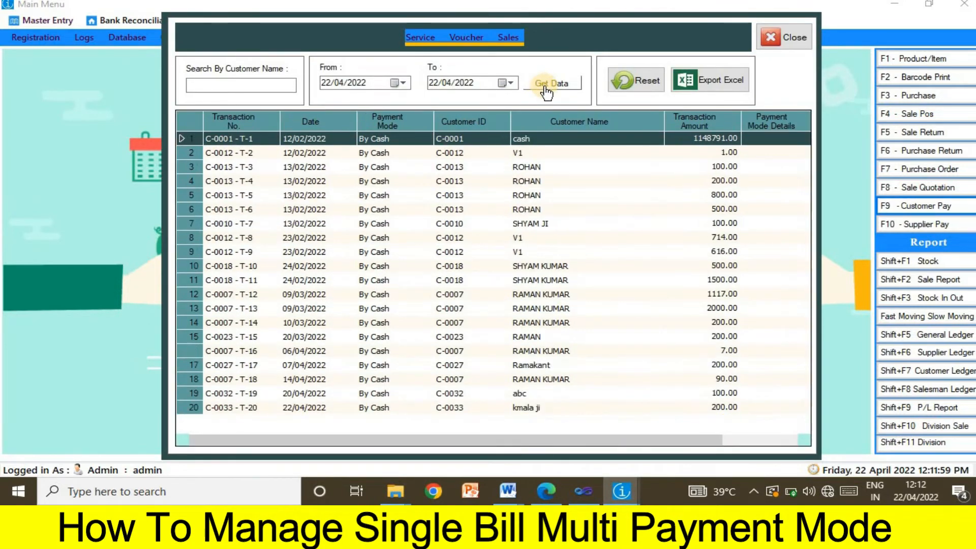
pyautogui.click(547, 92)
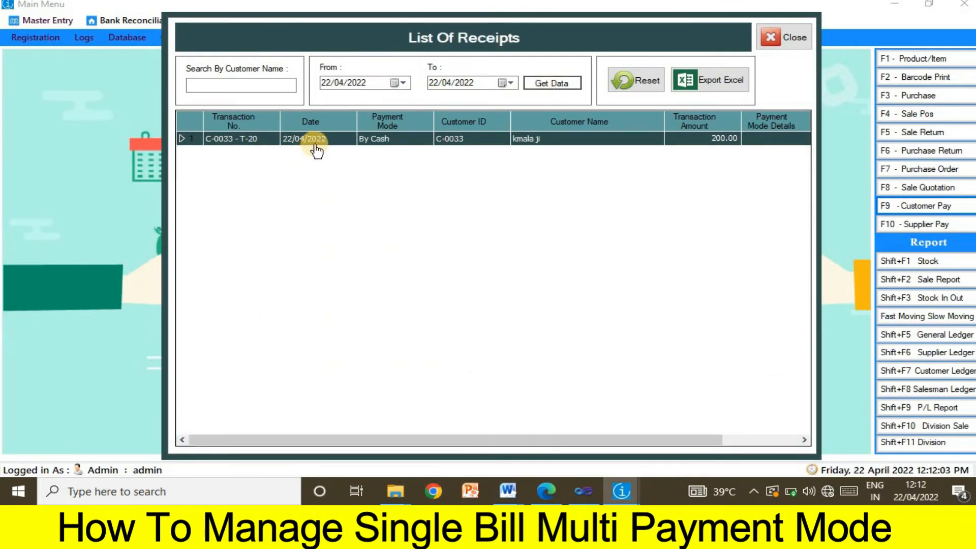
pyautogui.doubleClick(316, 147)
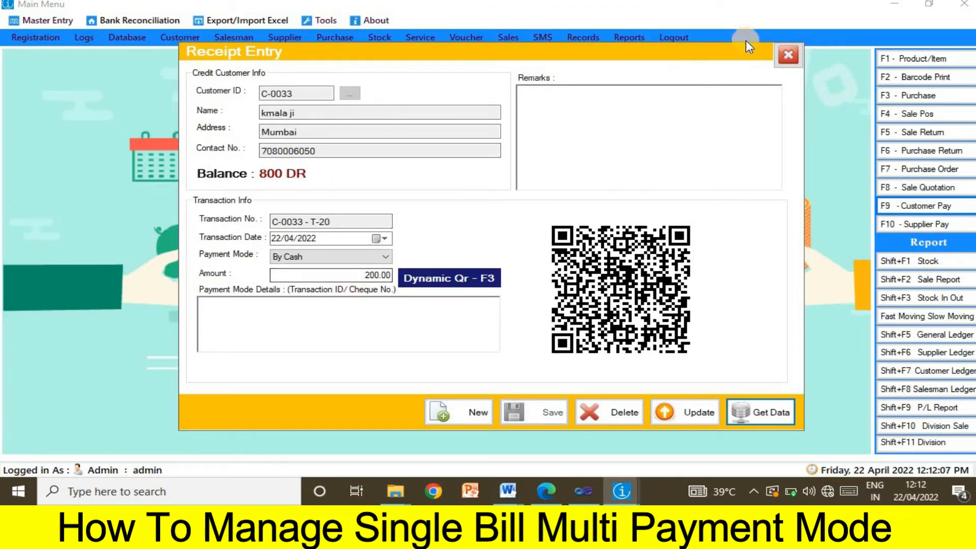
pyautogui.click(788, 53)
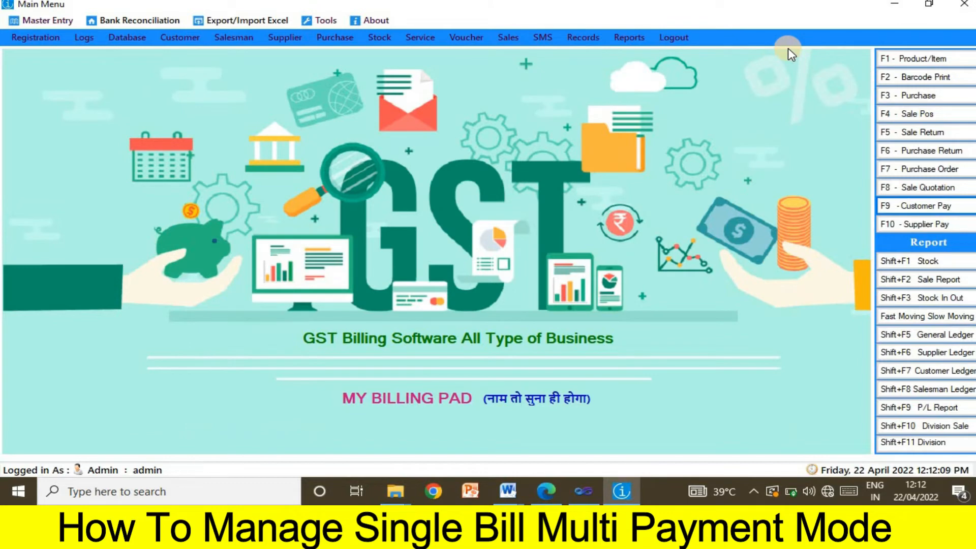
# - Open Customer Ledger and select customer C-0033 by pasted contact number
pyautogui.click(934, 373)
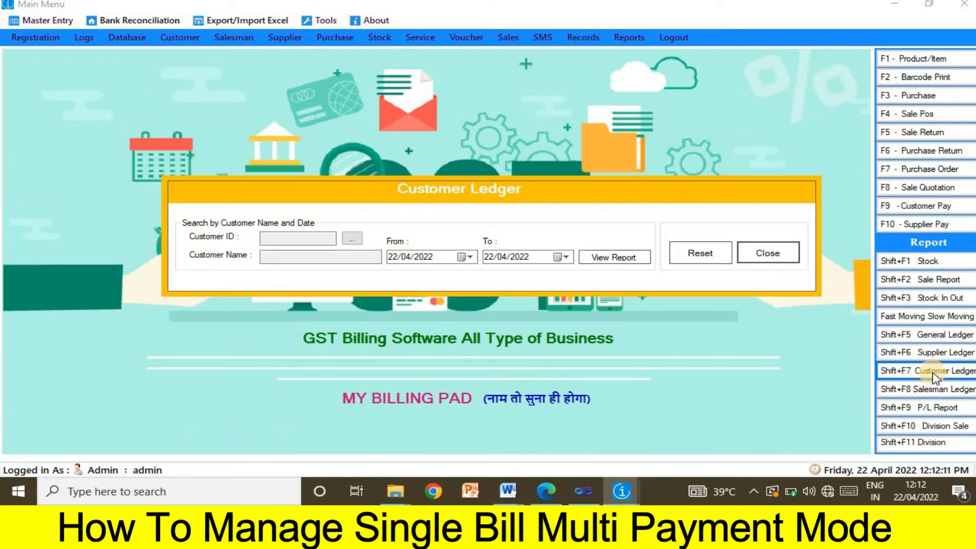
pyautogui.click(357, 240)
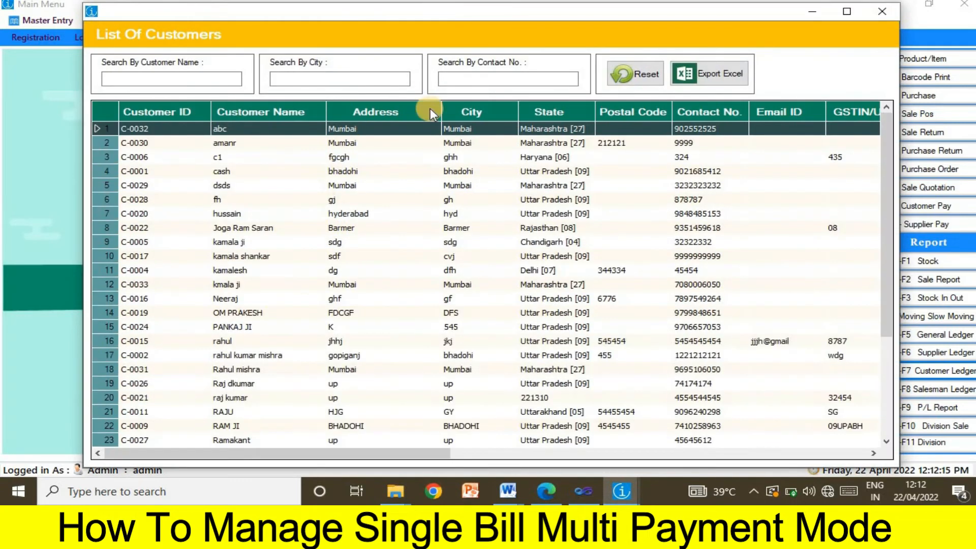
pyautogui.click(488, 75)
pyautogui.hotkey('ctrl', 'v')
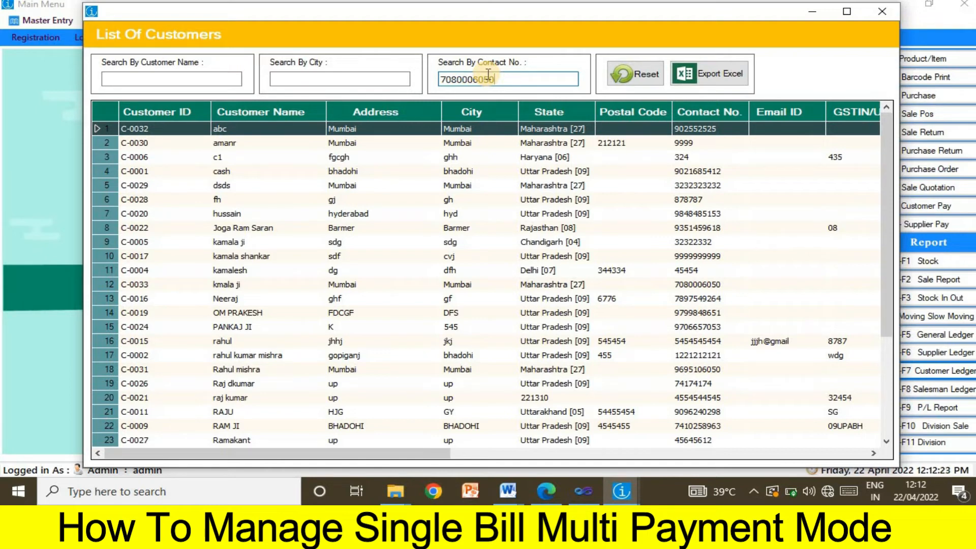
pyautogui.press('Return')
pyautogui.doubleClick(450, 132)
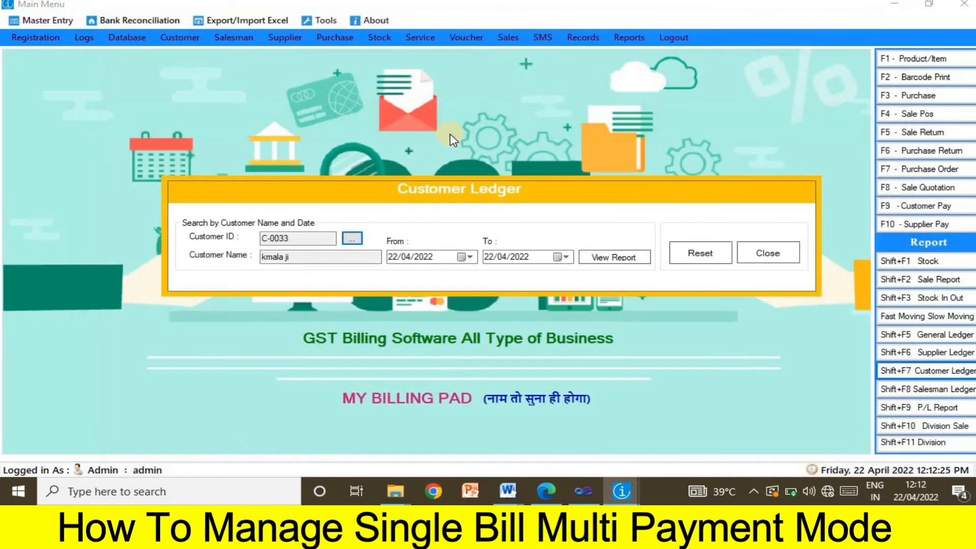
# - Set the start date to 01/04/2022 and view the ledger report
pyautogui.click(465, 257)
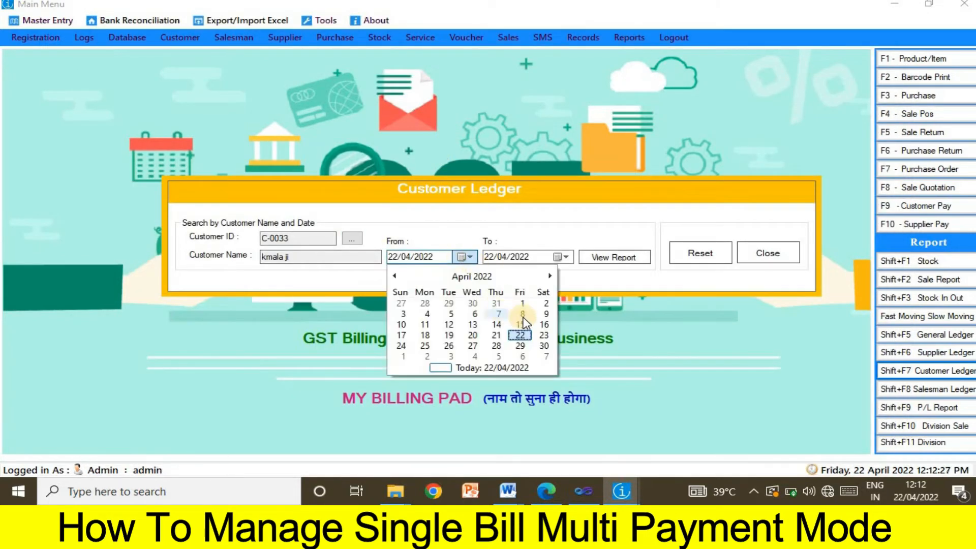
pyautogui.click(523, 303)
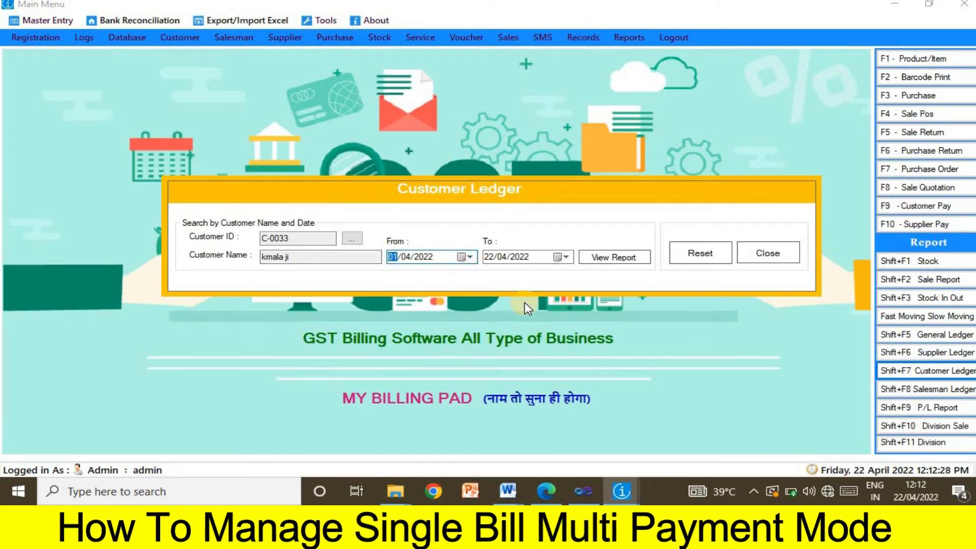
pyautogui.click(608, 263)
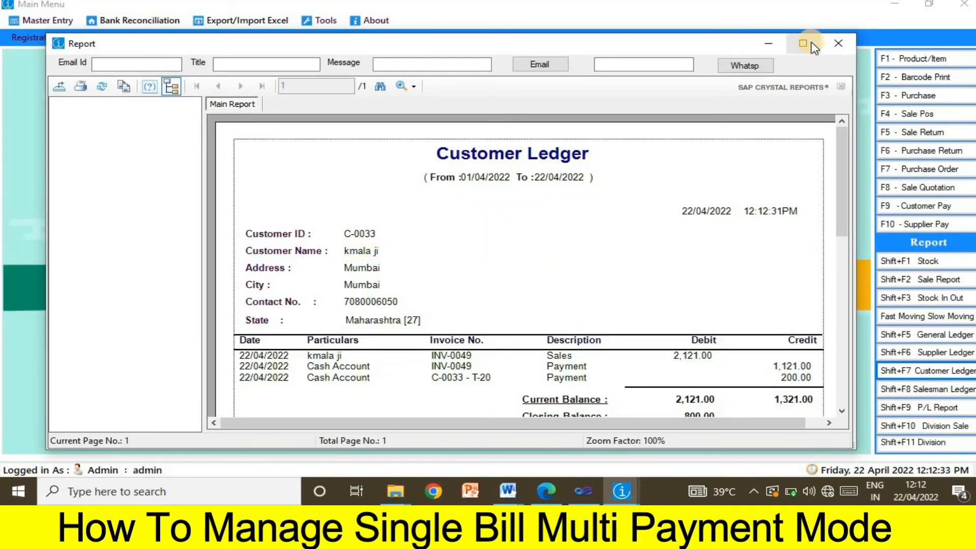
# - Maximize the ledger report and check its title, date range and customer details
pyautogui.click(814, 44)
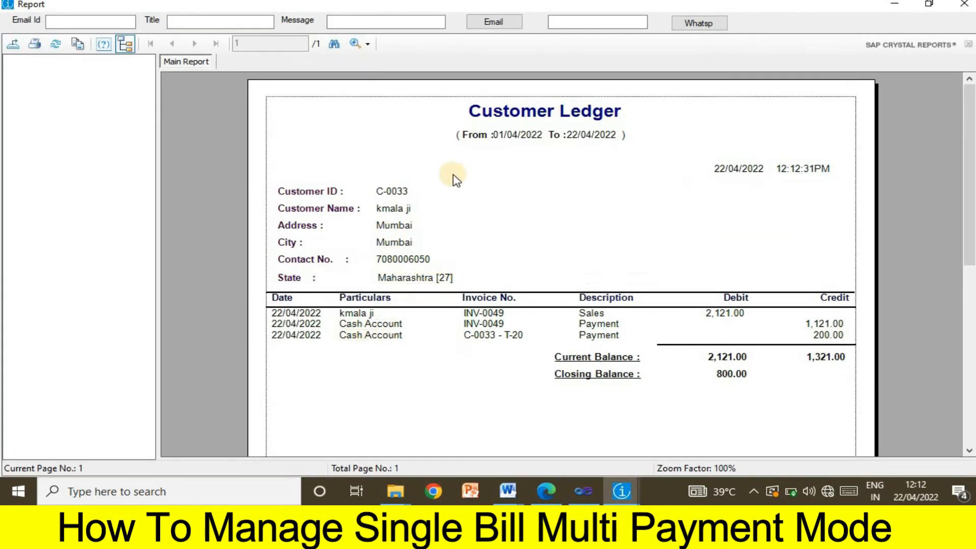
pyautogui.click(534, 118)
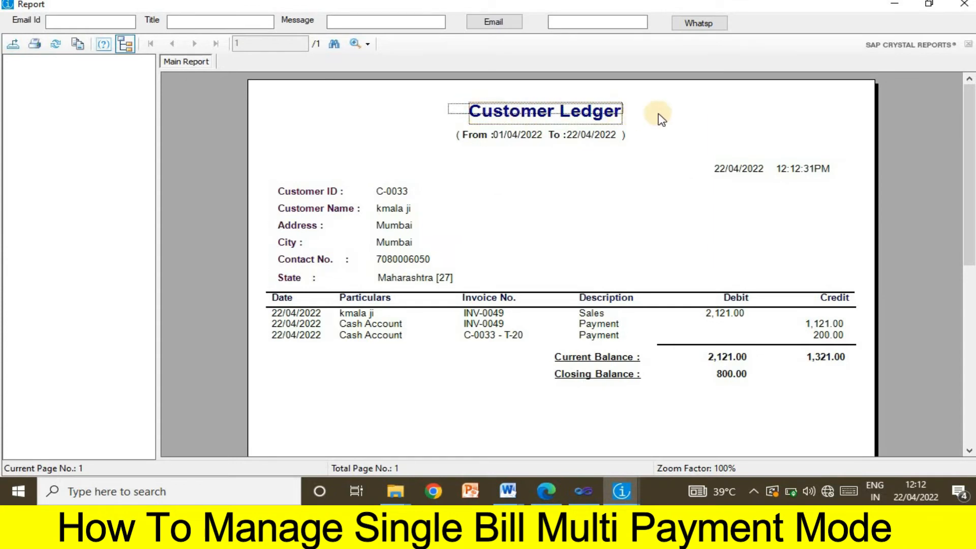
pyautogui.click(615, 113)
pyautogui.click(445, 134)
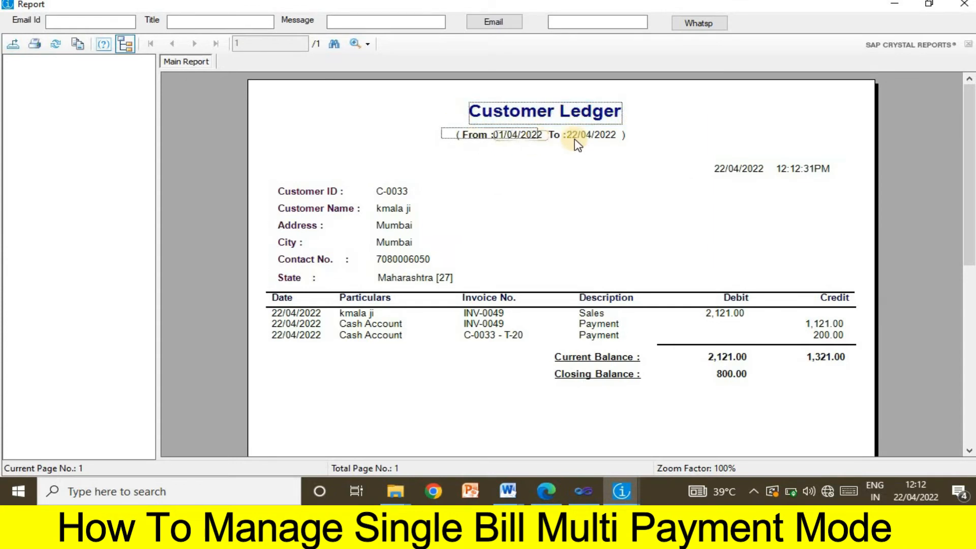
pyautogui.click(639, 137)
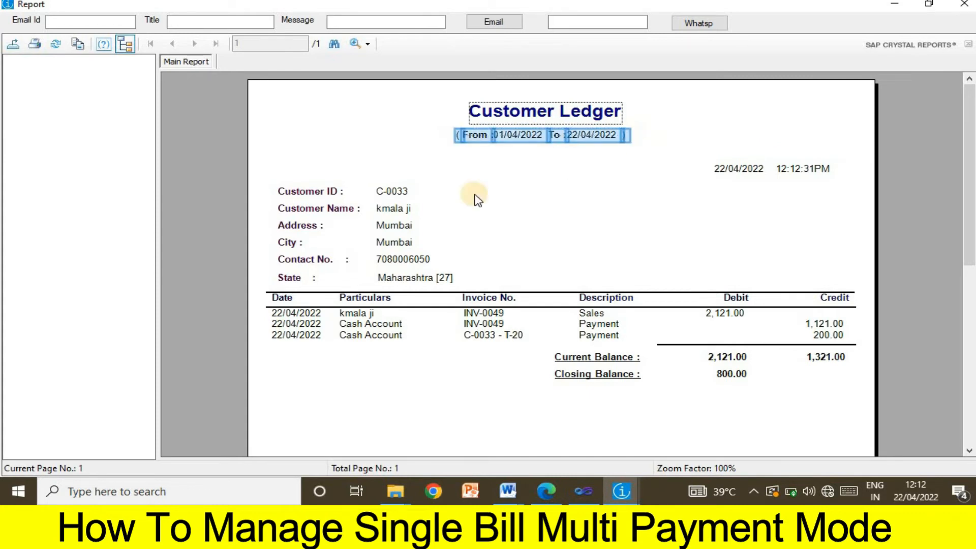
pyautogui.moveTo(275, 167); pyautogui.dragTo(454, 288)
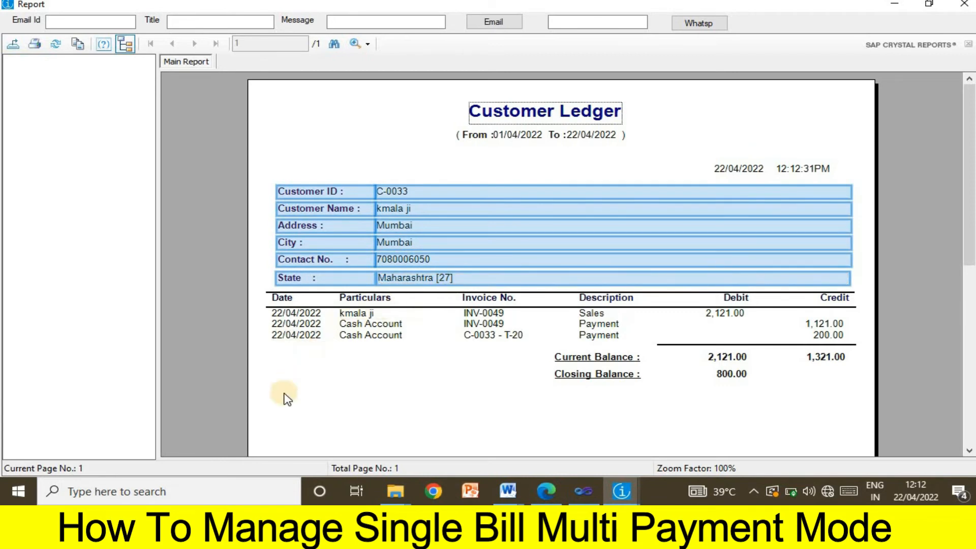
pyautogui.click(283, 393)
# - Check the entries: 2,121.00 sales debit and payment credits of 1,121.00 and 200.00
pyautogui.moveTo(257, 295); pyautogui.dragTo(317, 362)
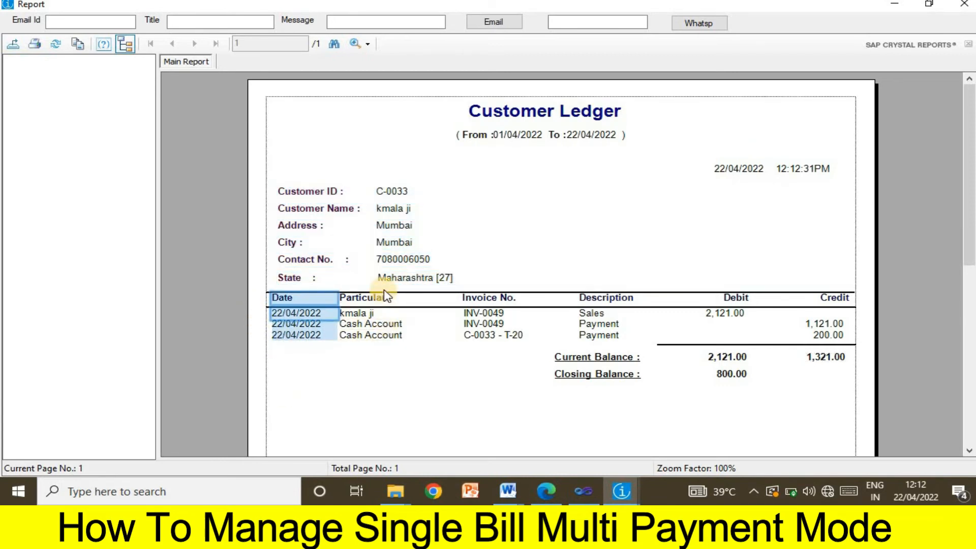
pyautogui.moveTo(385, 297); pyautogui.dragTo(381, 364)
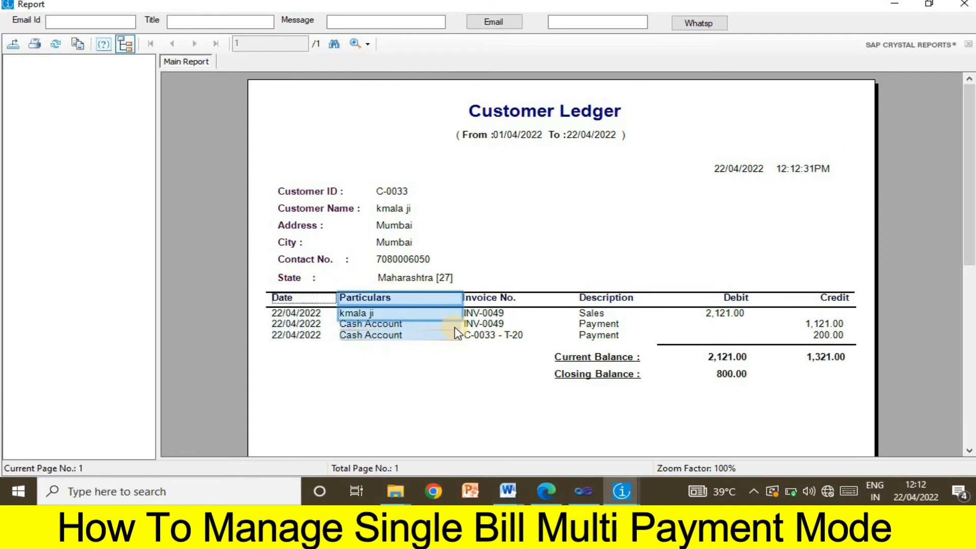
pyautogui.click(483, 318)
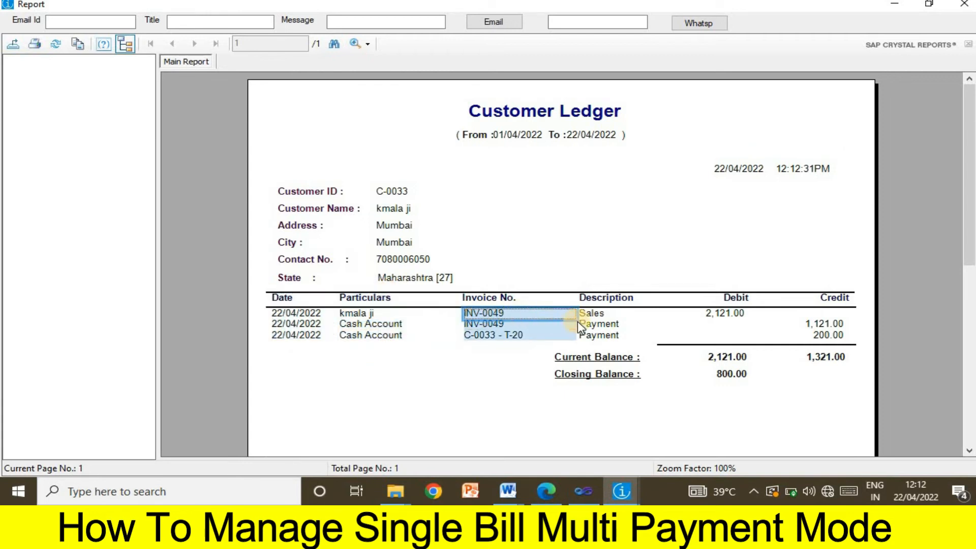
pyautogui.click(728, 320)
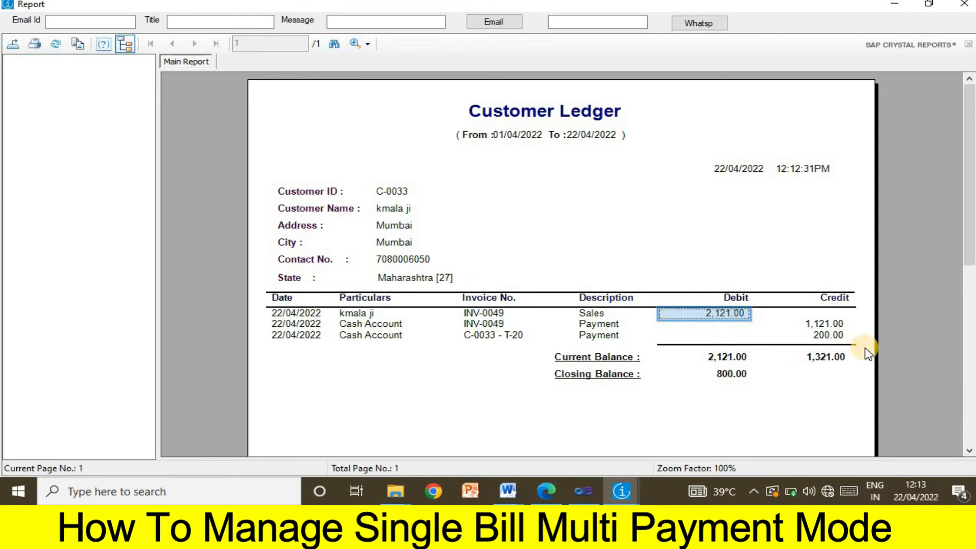
pyautogui.click(820, 326)
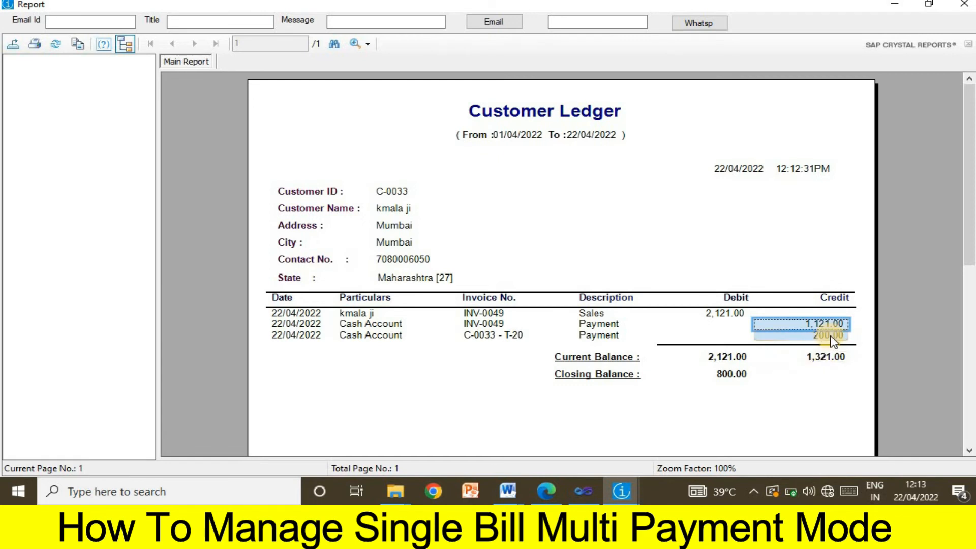
pyautogui.click(832, 336)
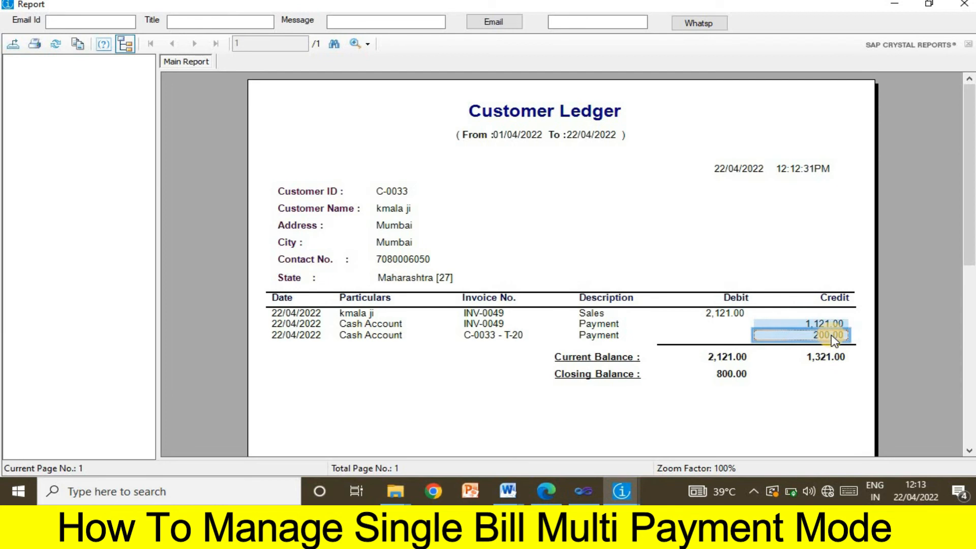
# - Verify totals of 2,121.00 debit and 1,321.00 credit with an 800.00 closing balance, then close the report
pyautogui.click(722, 367)
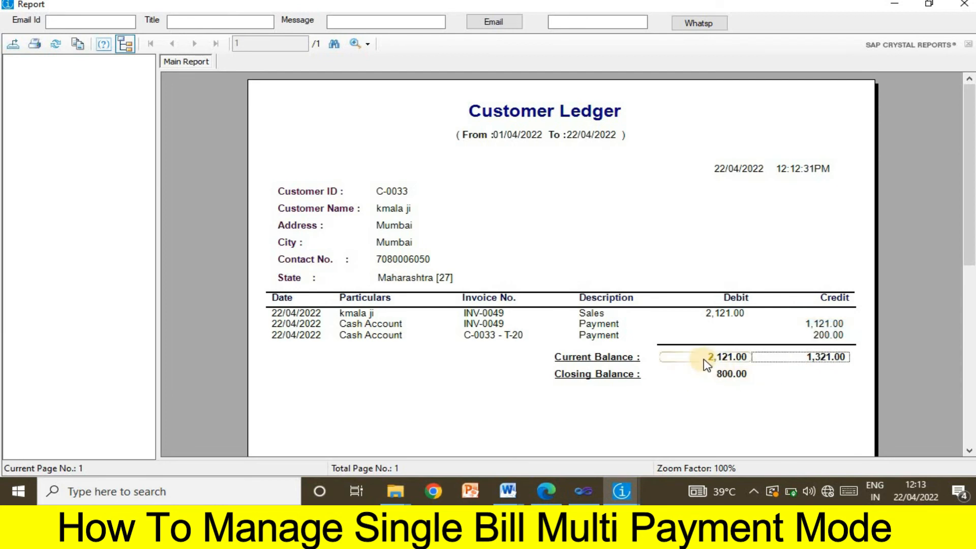
pyautogui.click(705, 359)
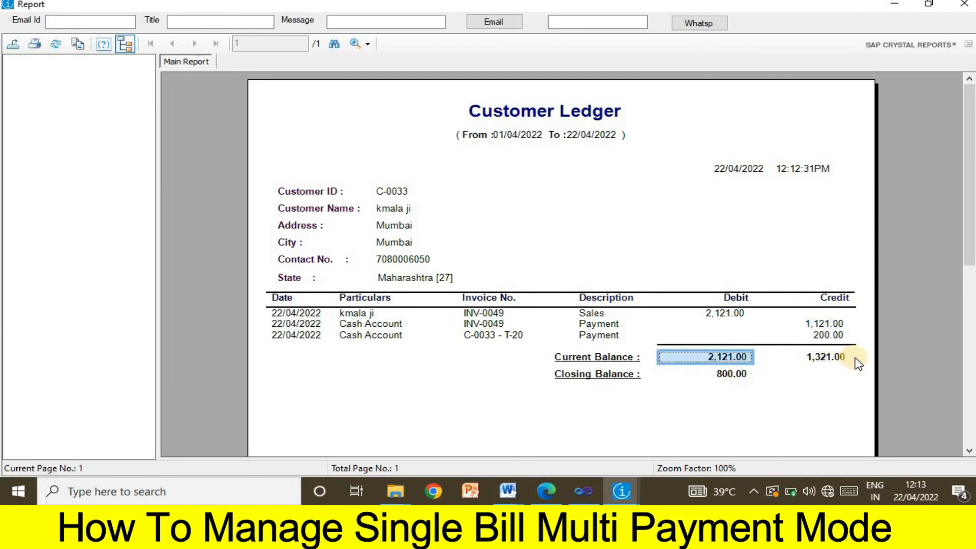
pyautogui.click(834, 357)
pyautogui.click(726, 375)
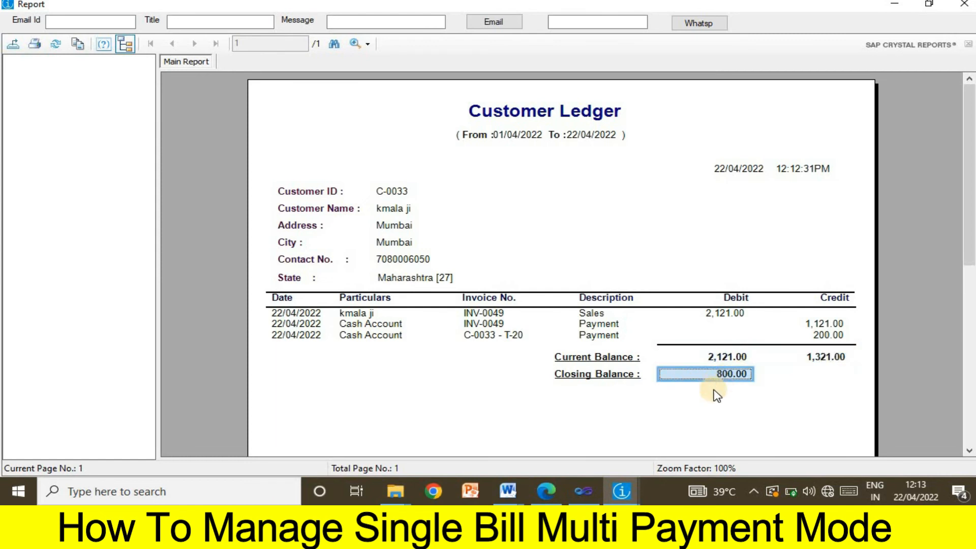
pyautogui.click(702, 402)
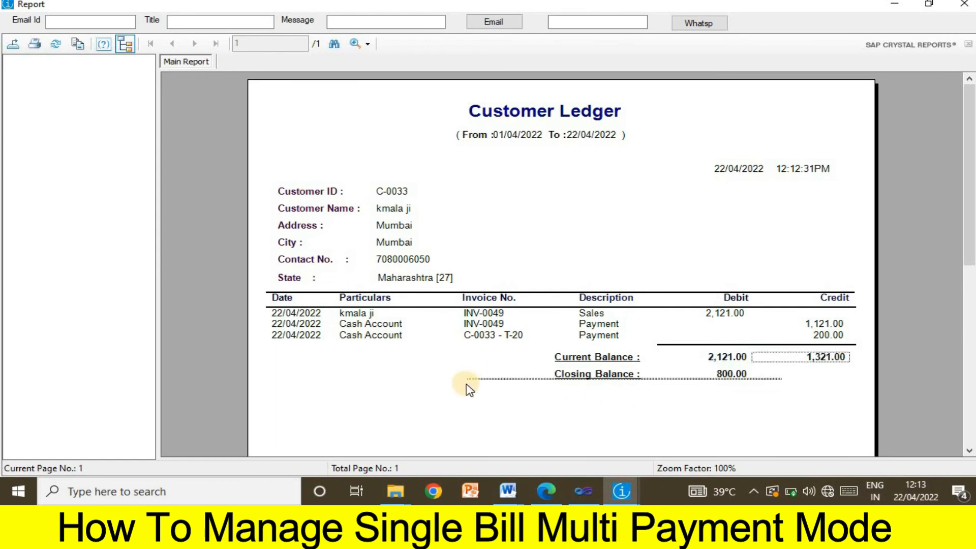
pyautogui.moveTo(469, 389); pyautogui.dragTo(465, 390)
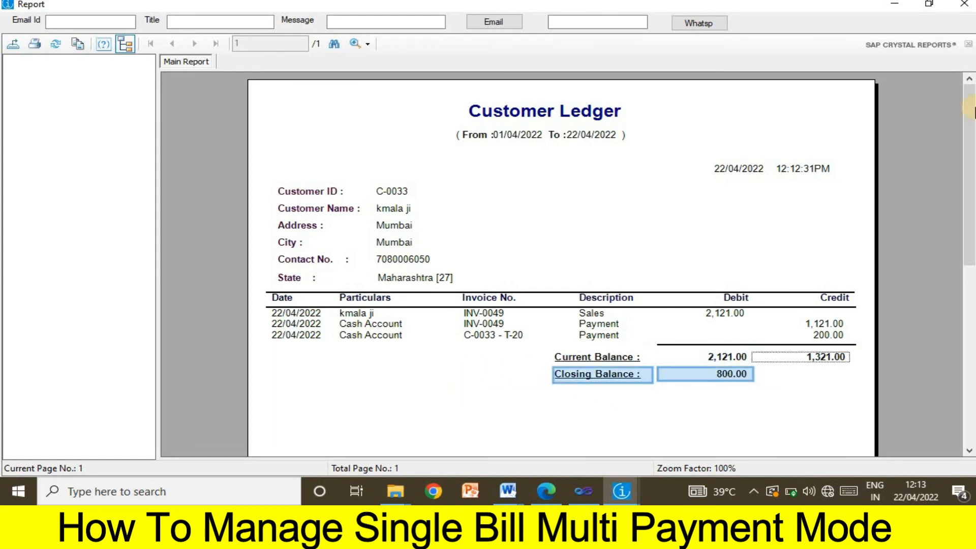
pyautogui.click(968, 6)
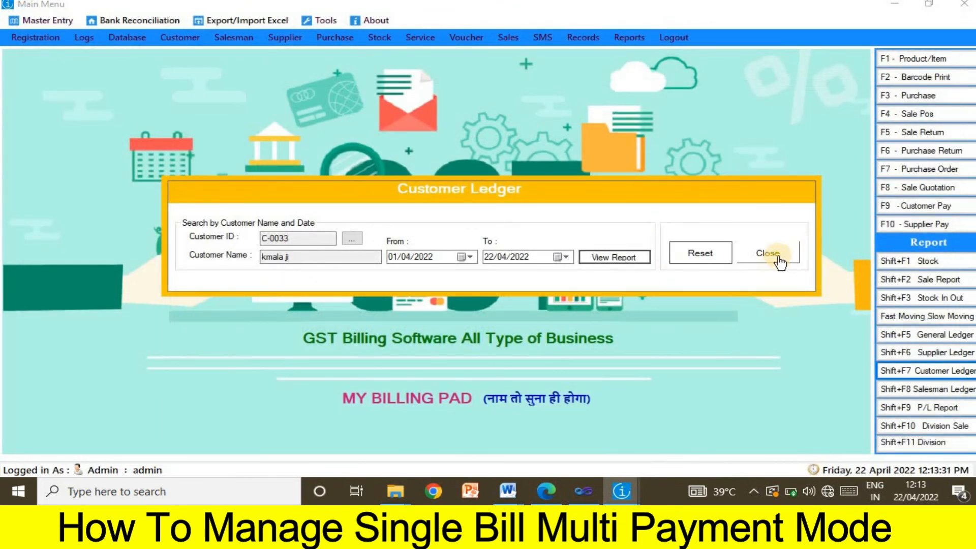
# - Close the Customer Ledger form and minimize the billing Main Menu
pyautogui.click(780, 261)
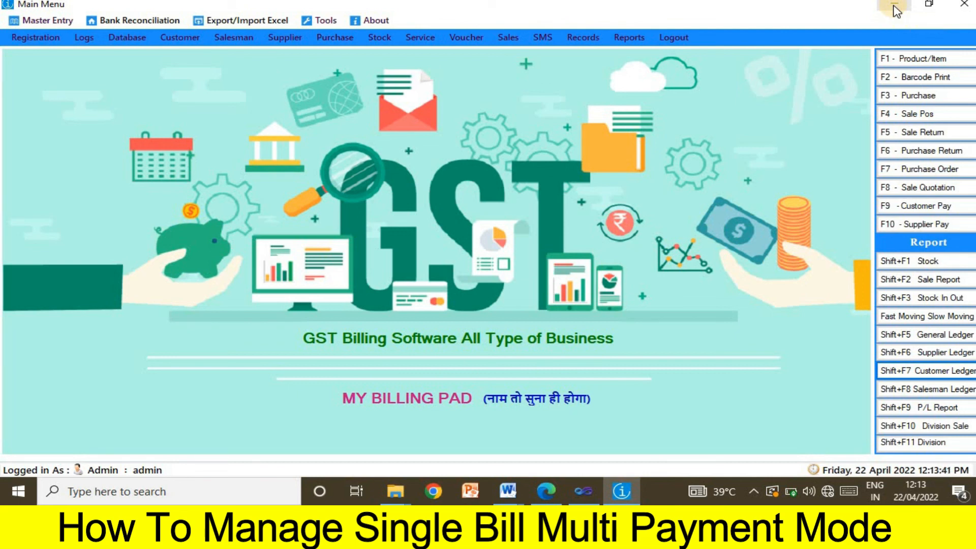
pyautogui.click(895, 6)
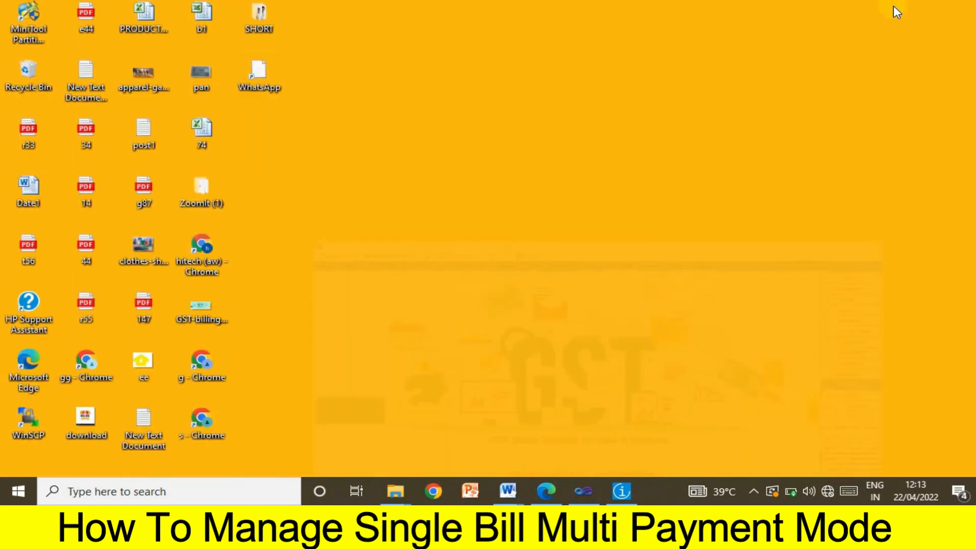